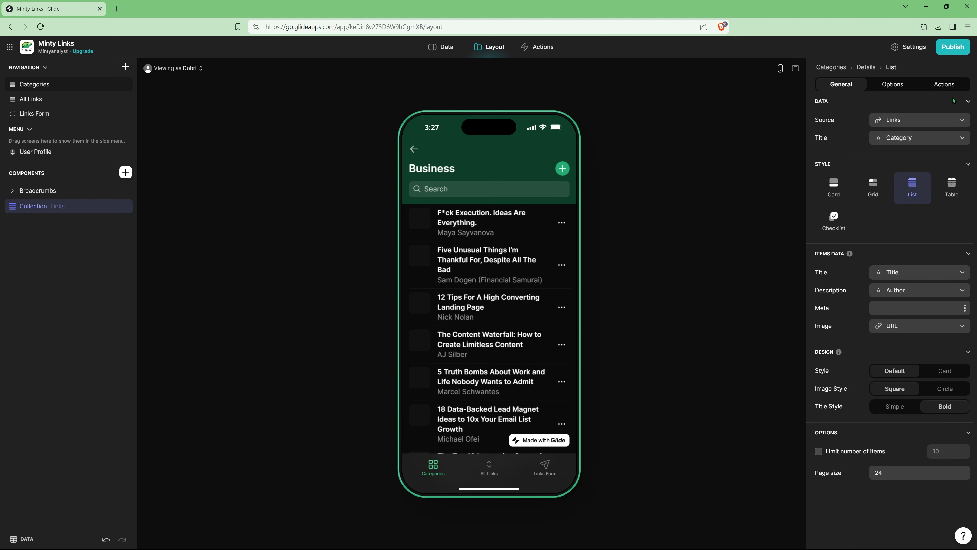
Step: Disable adding and editing items for users in the Links list of the Business category screen
{"action": "left_click", "coordinate": [948, 86]}
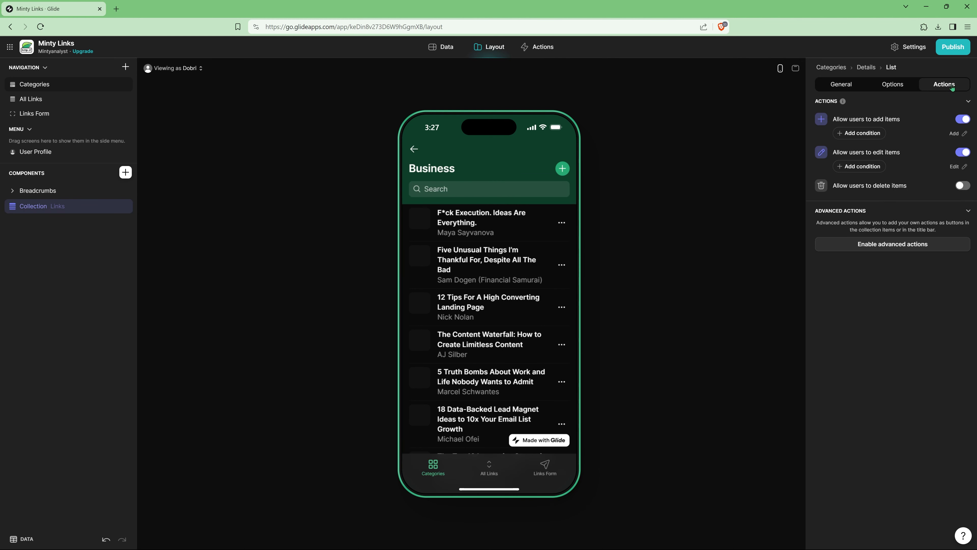
{"action": "left_click", "coordinate": [961, 119]}
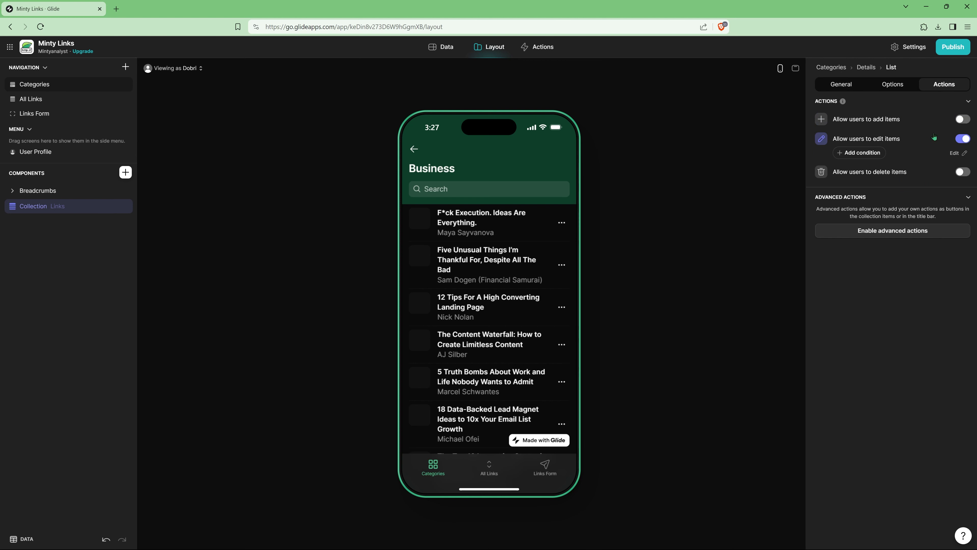
{"action": "left_click", "coordinate": [963, 139]}
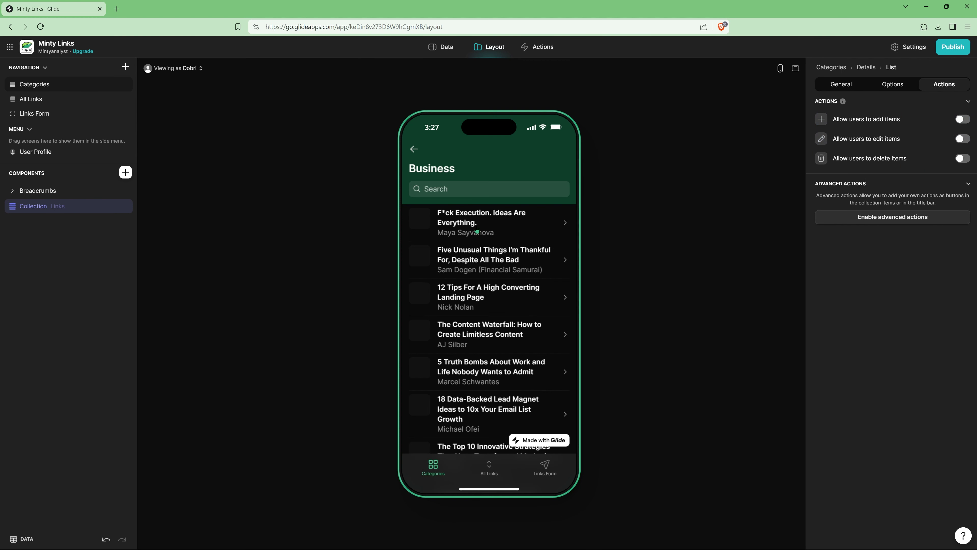
{"action": "scroll", "coordinate": [558, 258], "scroll_direction": "down", "scroll_amount": 5}
{"action": "scroll", "coordinate": [529, 256], "scroll_direction": "up", "scroll_amount": 5}
Step: Switch the list items' image source to From URL with no URL entered, and set their meta to Author
{"action": "left_click", "coordinate": [838, 86]}
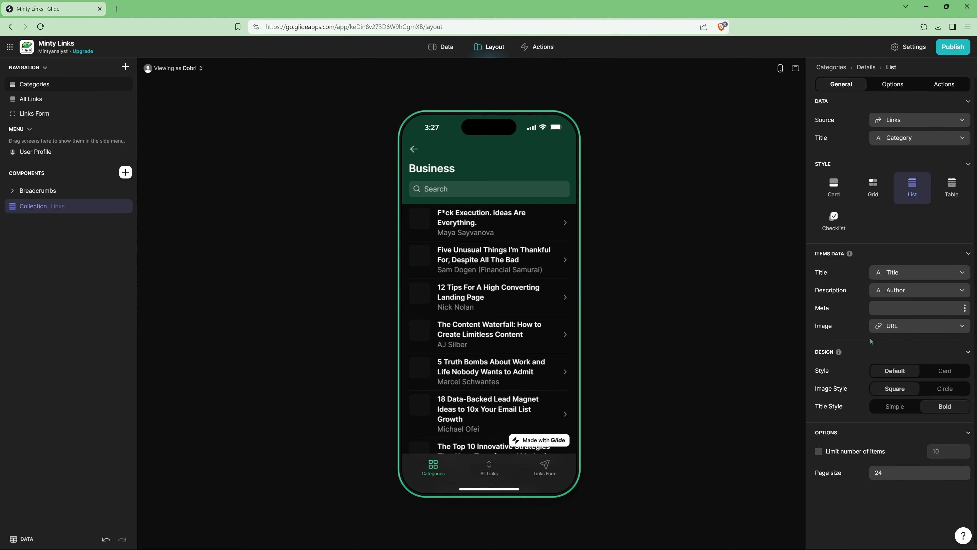
{"action": "left_click", "coordinate": [902, 328]}
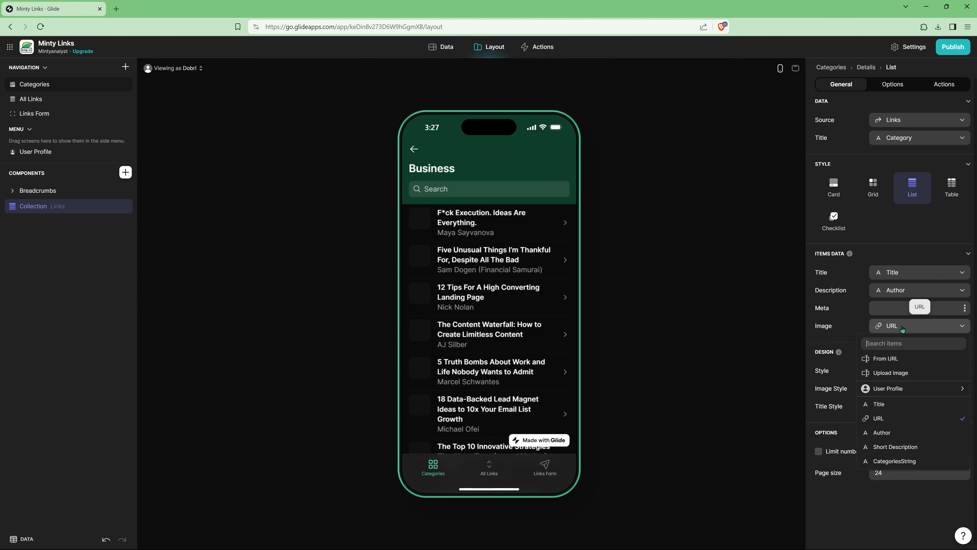
{"action": "left_click", "coordinate": [897, 359]}
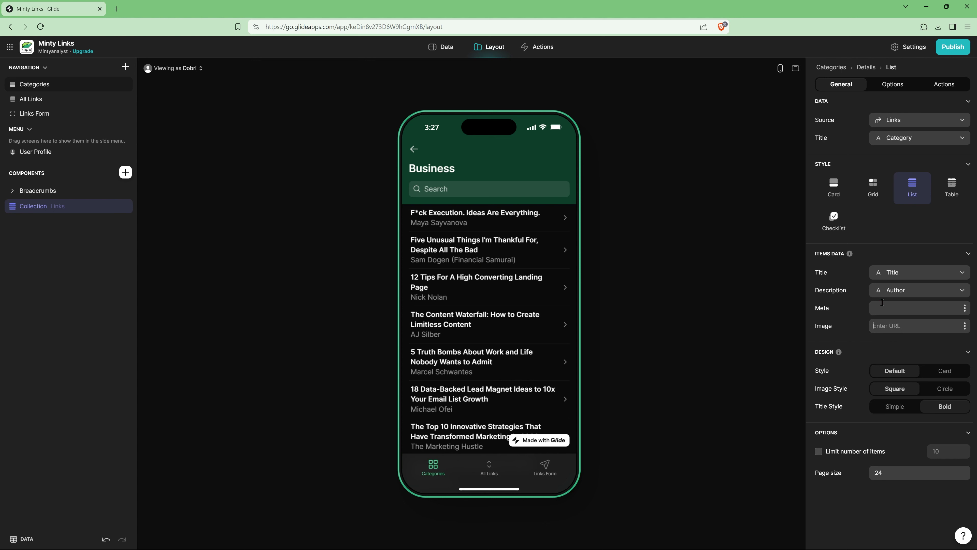
{"action": "left_click", "coordinate": [946, 308]}
{"action": "left_click", "coordinate": [902, 435]}
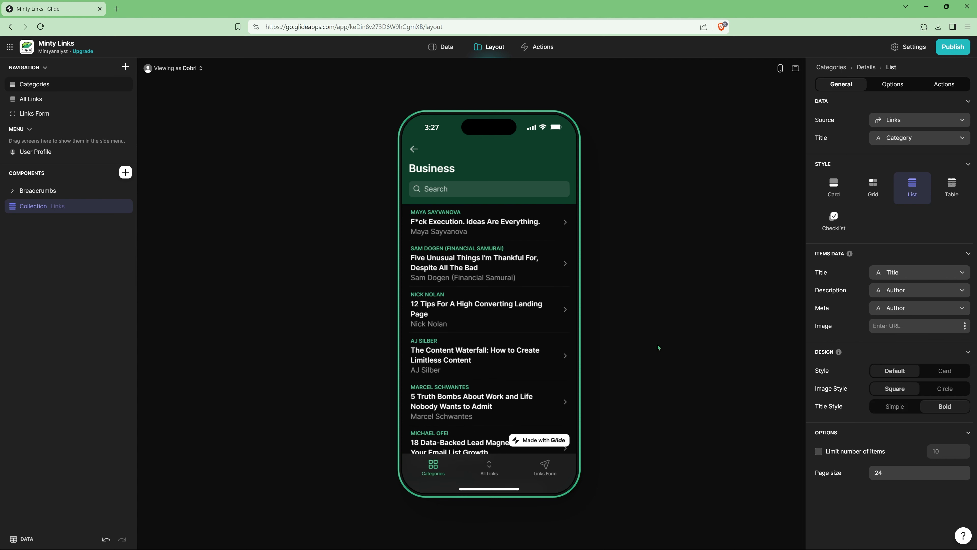
Step: Try Short Description and Rating as the description of the list items
{"action": "left_click", "coordinate": [944, 294]}
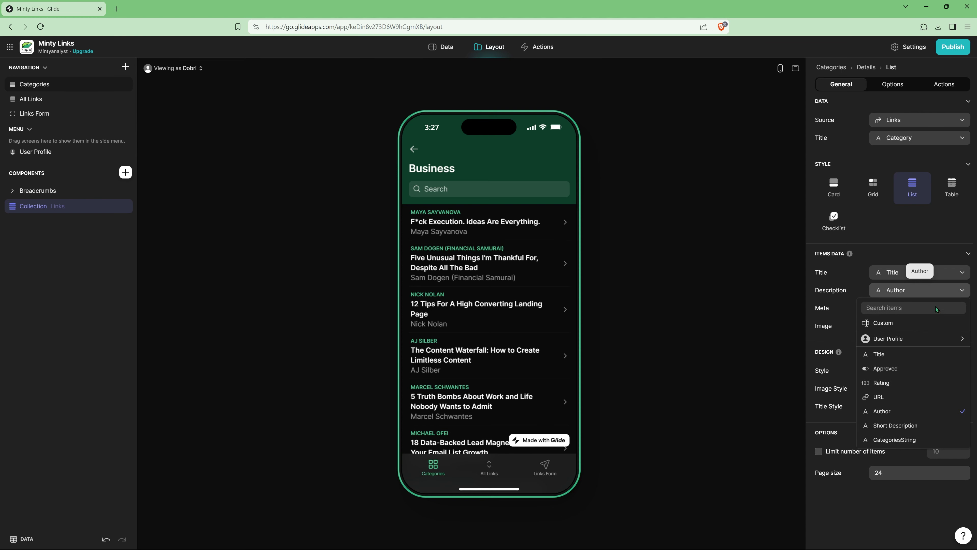
{"action": "left_click", "coordinate": [896, 425]}
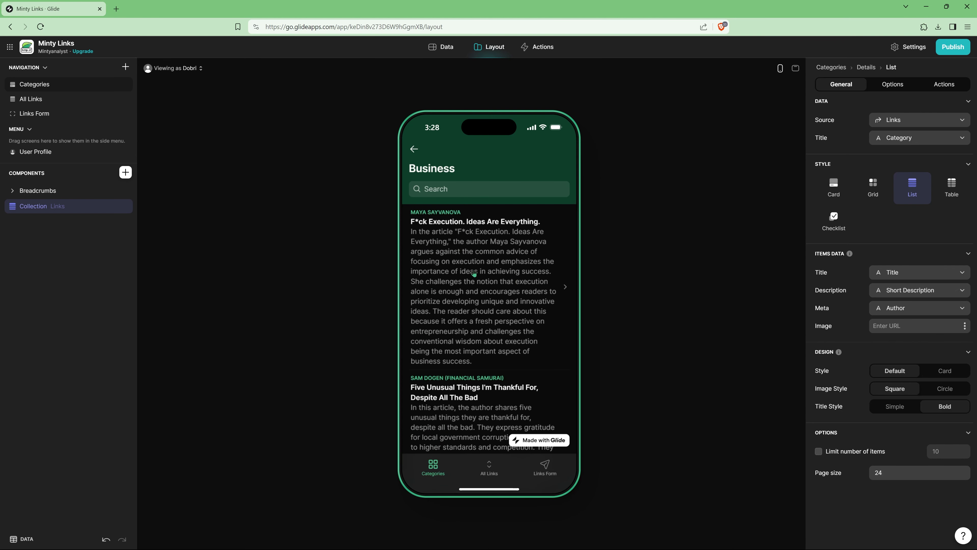
{"action": "left_click", "coordinate": [929, 296]}
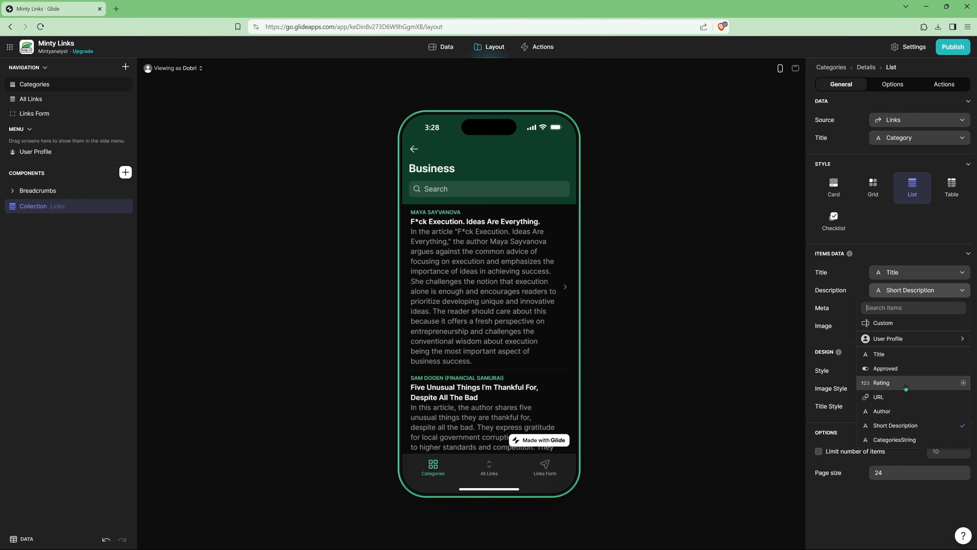
{"action": "left_click", "coordinate": [882, 382]}
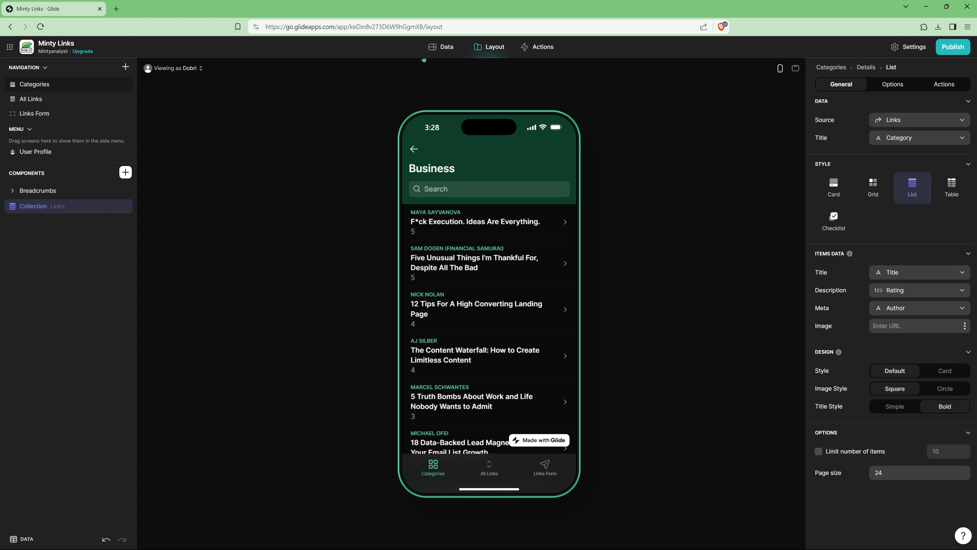
Step: Add a new column named RatingString of type If → Then → Else to the Links data table
{"action": "left_click", "coordinate": [441, 53]}
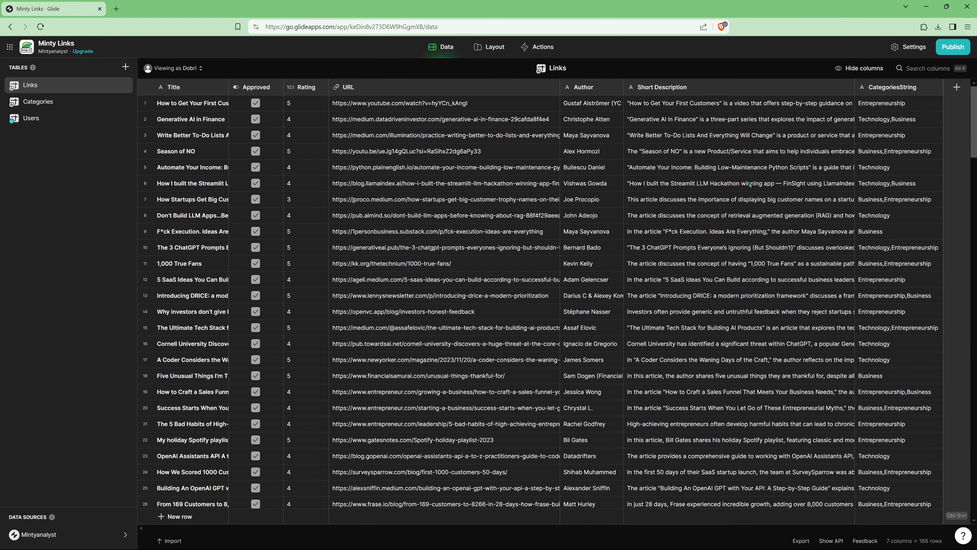
{"action": "left_click", "coordinate": [957, 87]}
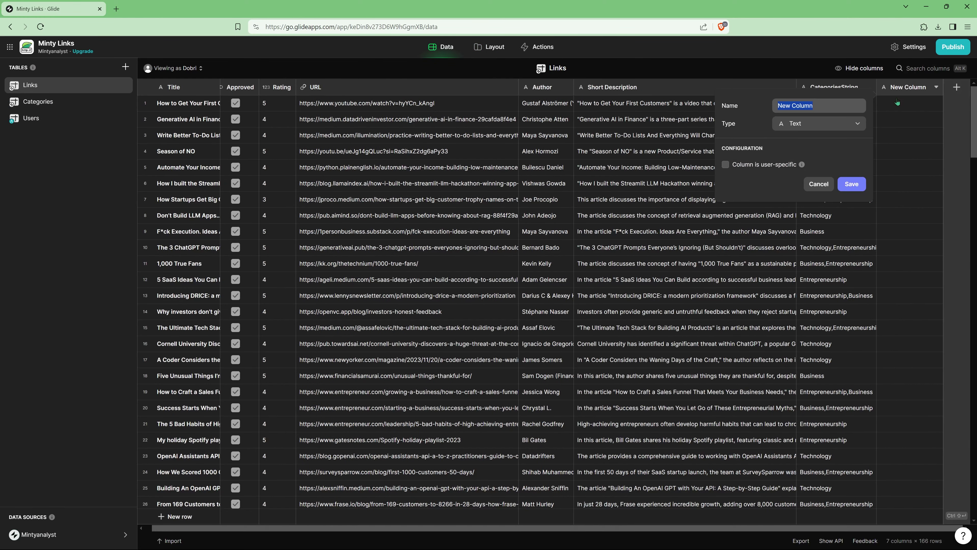
{"action": "type", "text": "RatingString"}
{"action": "left_click", "coordinate": [827, 122]}
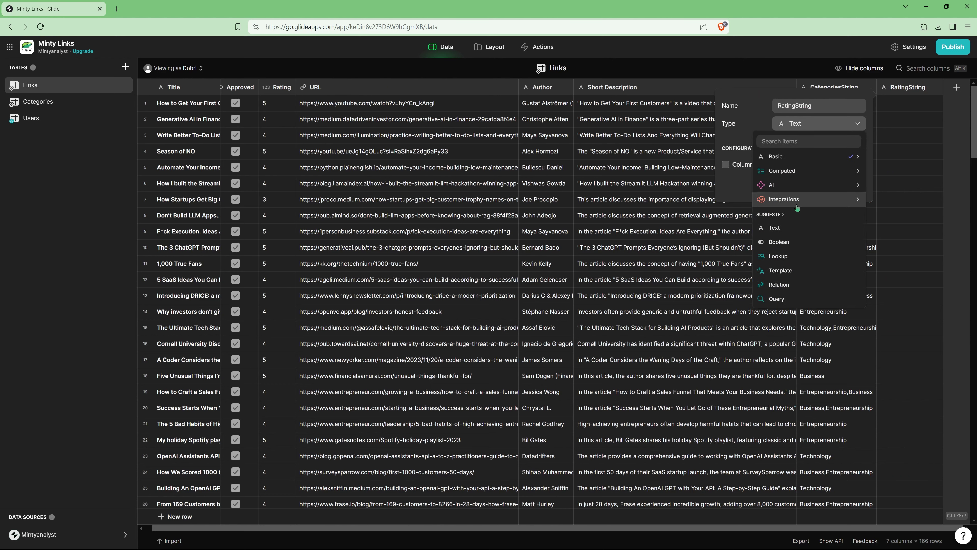
{"action": "mouse_move", "coordinate": [783, 174]}
{"action": "left_click", "coordinate": [678, 199]}
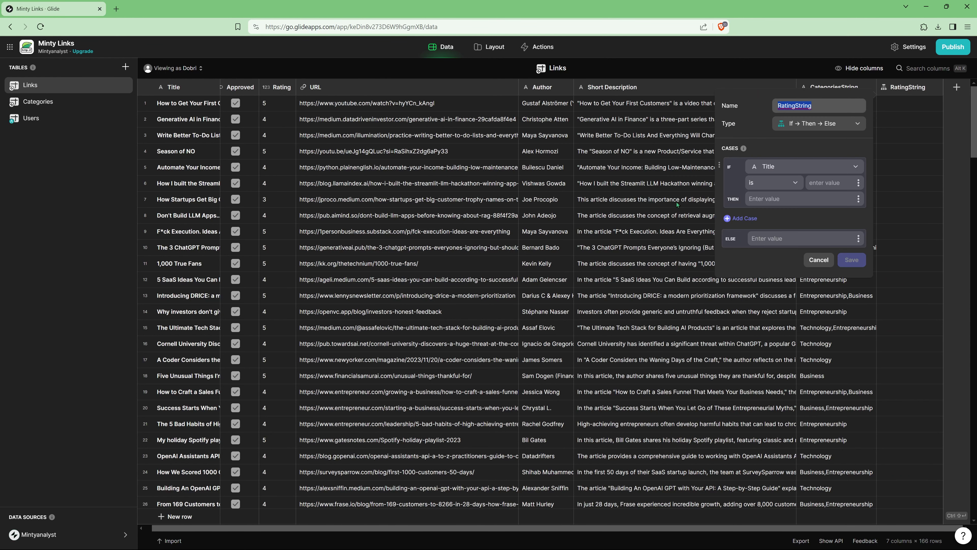
Step: Define the first RatingString case so that Rating equals 5 returns five star emojis, and copy the stars
{"action": "left_click", "coordinate": [793, 166]}
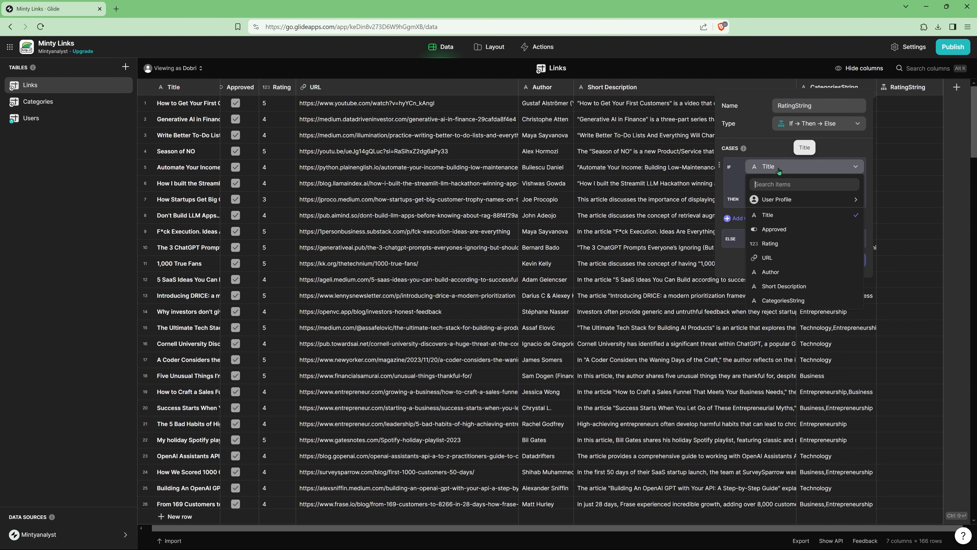
{"action": "left_click", "coordinate": [778, 247]}
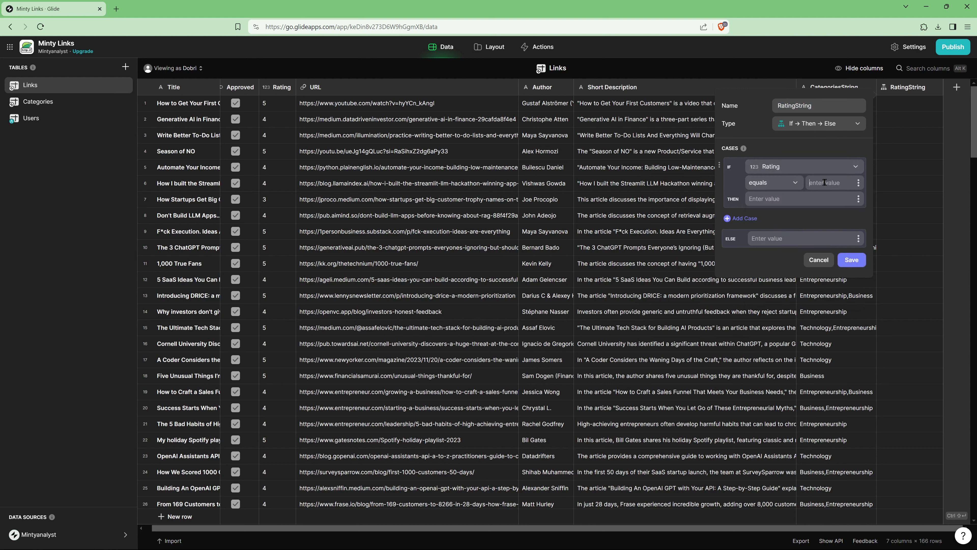
{"action": "type", "text": "5"}
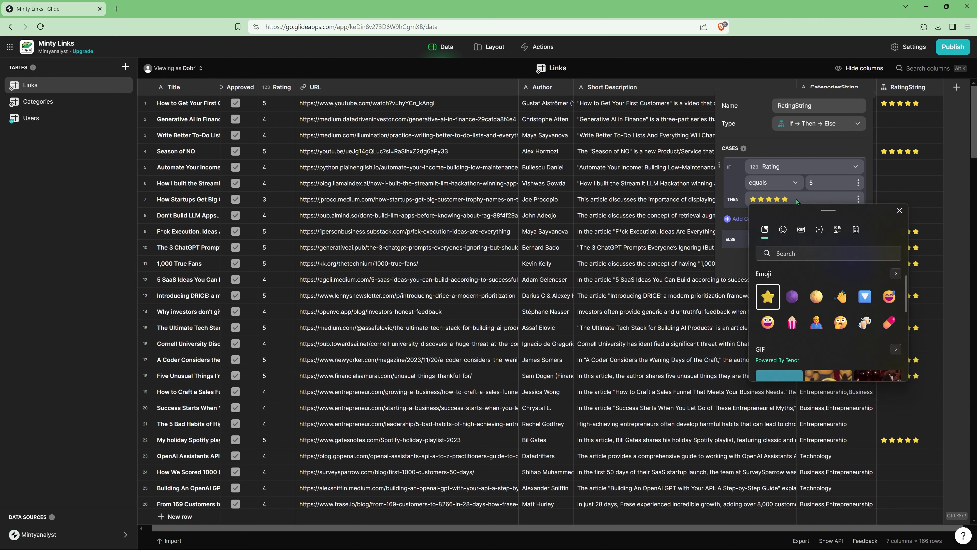
{"action": "left_click", "coordinate": [801, 199]}
{"action": "key", "text": "ctrl+a"}
{"action": "key", "text": "ctrl+c"}
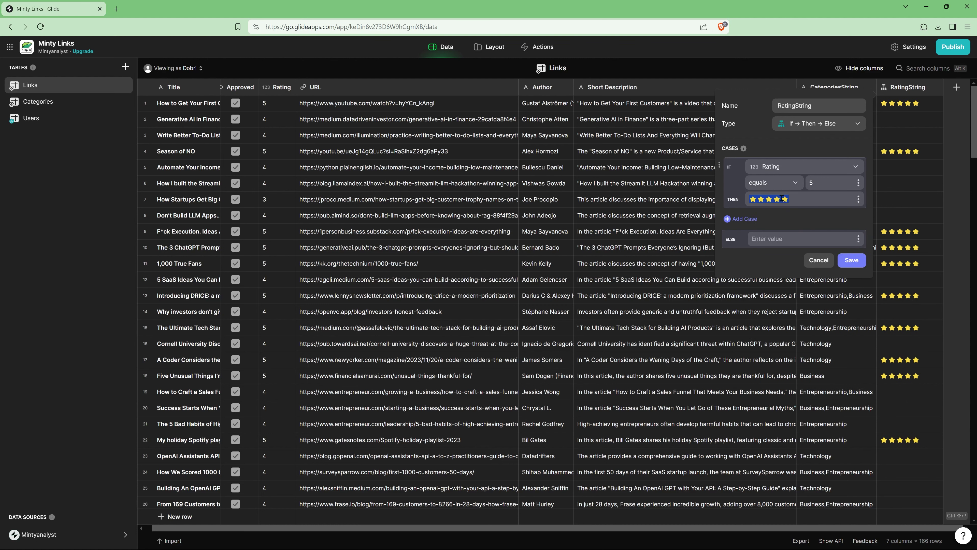
Step: Add a RatingString case that returns four star emojis when Rating equals 4
{"action": "left_click", "coordinate": [742, 219]}
{"action": "left_click", "coordinate": [781, 223]}
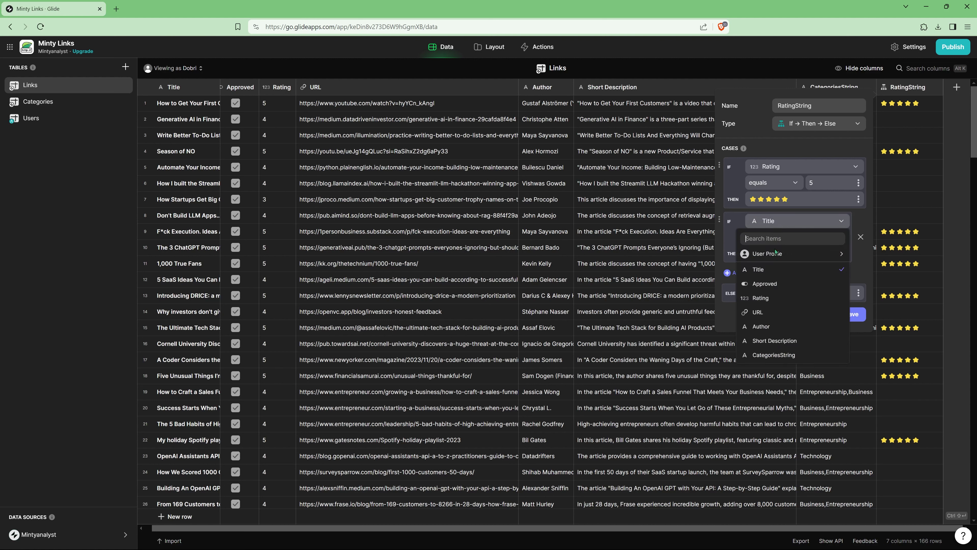
{"action": "left_click", "coordinate": [770, 298]}
{"action": "type", "text": "4"}
{"action": "left_click", "coordinate": [809, 254]}
{"action": "key", "text": "ctrl+v"}
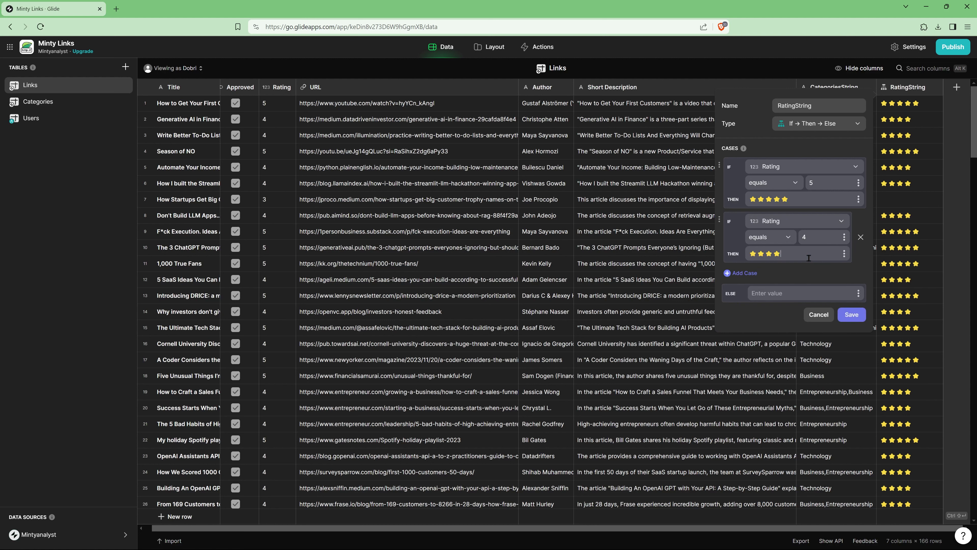
Step: Add a RatingString case that returns three star emojis when Rating equals 3
{"action": "left_click", "coordinate": [741, 272]}
{"action": "left_click", "coordinate": [775, 278]}
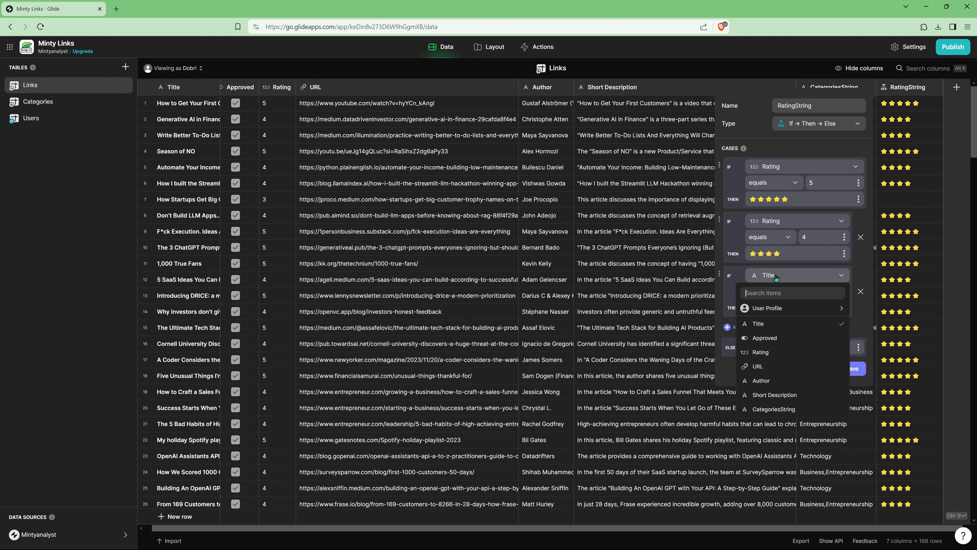
{"action": "left_click", "coordinate": [761, 352]}
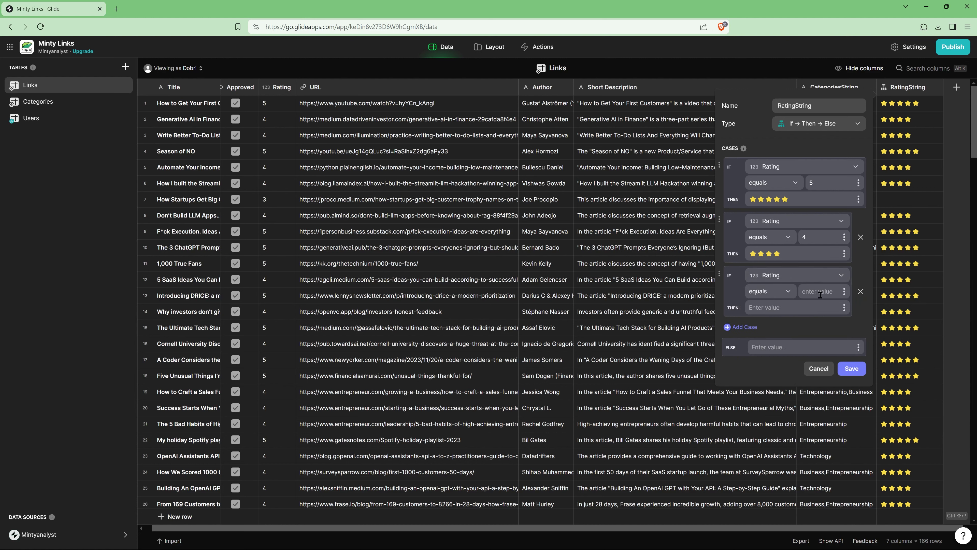
{"action": "type", "text": "3"}
{"action": "left_click", "coordinate": [789, 307]}
{"action": "type", "text": "⭐⭐⭐"}
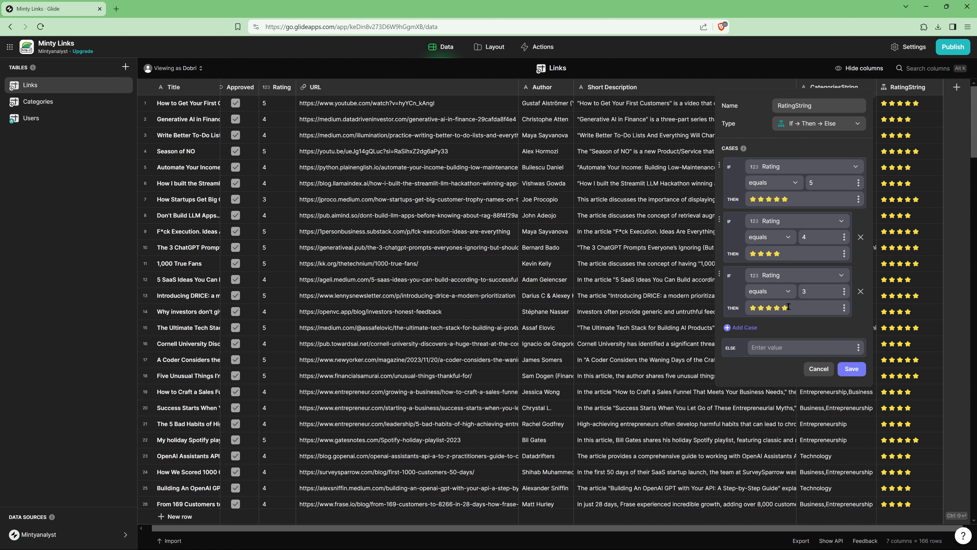
Step: Add a RatingString case that returns two star emojis when Rating equals 2
{"action": "left_click", "coordinate": [740, 327]}
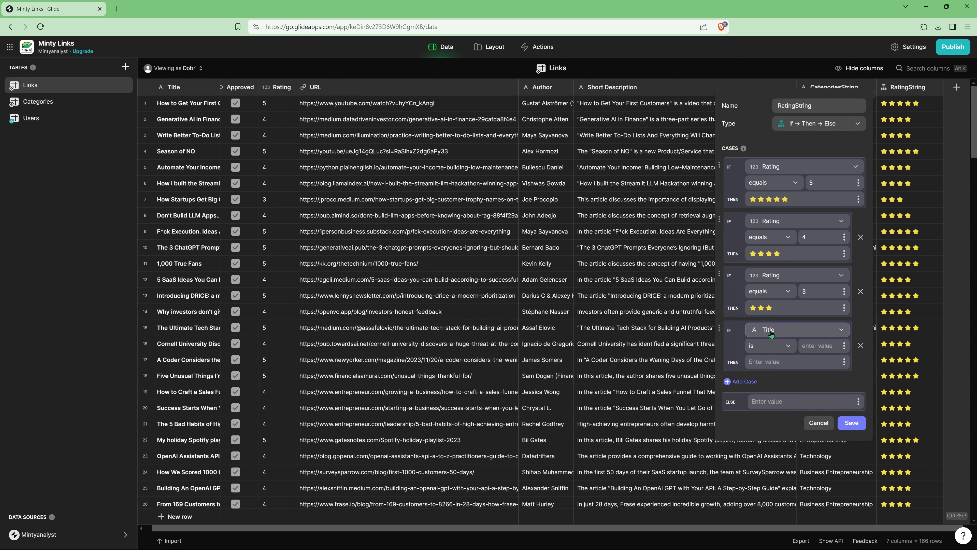
{"action": "left_click", "coordinate": [767, 330]}
{"action": "left_click", "coordinate": [761, 406]}
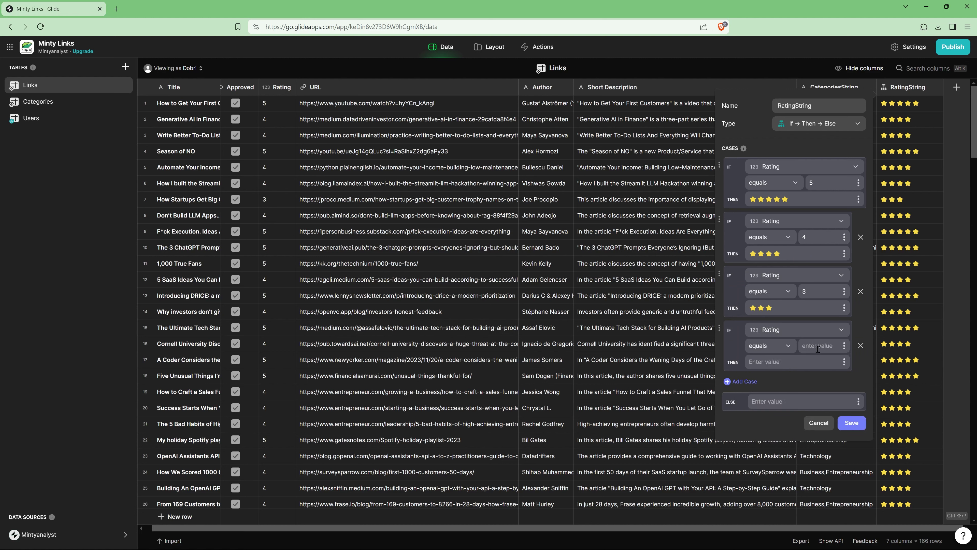
{"action": "type", "text": "2"}
{"action": "left_click", "coordinate": [793, 362]}
{"action": "type", "text": "⭐⭐⭐"}
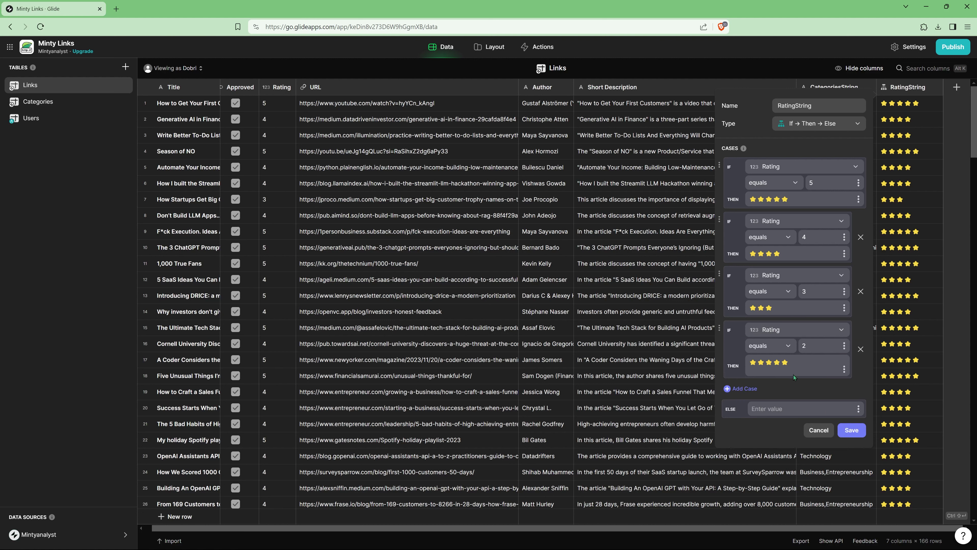
{"action": "key", "text": "BackSpace"}
Step: Add a RatingString case that returns one star emoji when Rating equals 1
{"action": "left_click", "coordinate": [743, 381]}
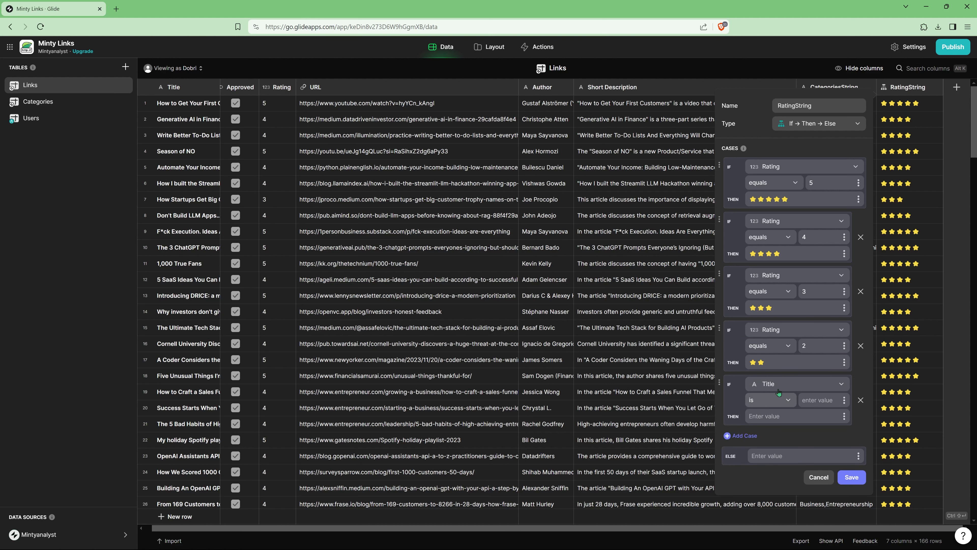
{"action": "left_click", "coordinate": [778, 388]}
{"action": "left_click", "coordinate": [769, 462]}
{"action": "left_click", "coordinate": [821, 401]}
{"action": "type", "text": "1"}
{"action": "left_click", "coordinate": [796, 417]}
{"action": "type", "text": "⭐⭐⭐⭐⭐"}
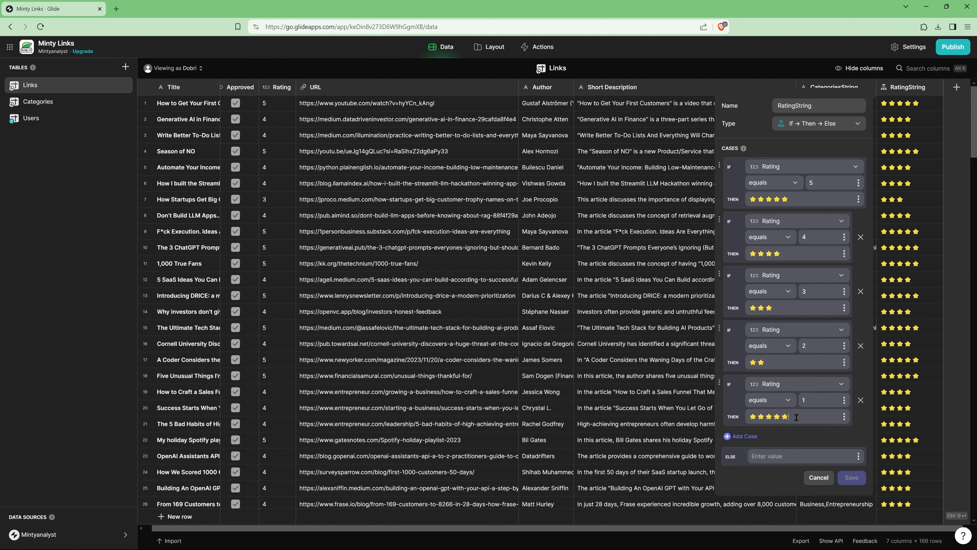
{"action": "key", "text": "shift+Left"}
{"action": "key", "text": "shift+Left"}
{"action": "key", "text": "BackSpace"}
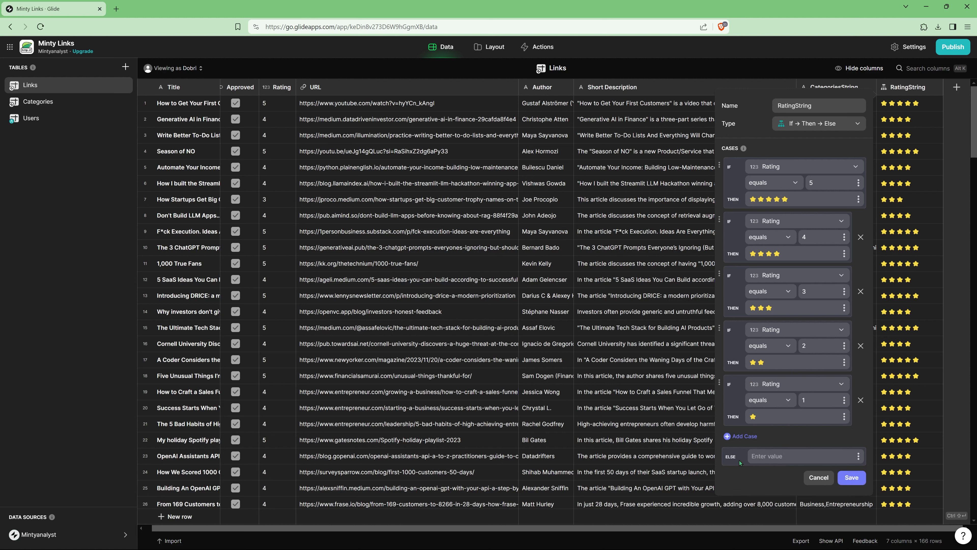
Step: Save the RatingString column with its Else value left empty and review the stars across the Links rows
{"action": "left_click", "coordinate": [789, 452]}
{"action": "left_click", "coordinate": [850, 479]}
{"action": "scroll", "coordinate": [896, 240], "scroll_direction": "down", "scroll_amount": 20}
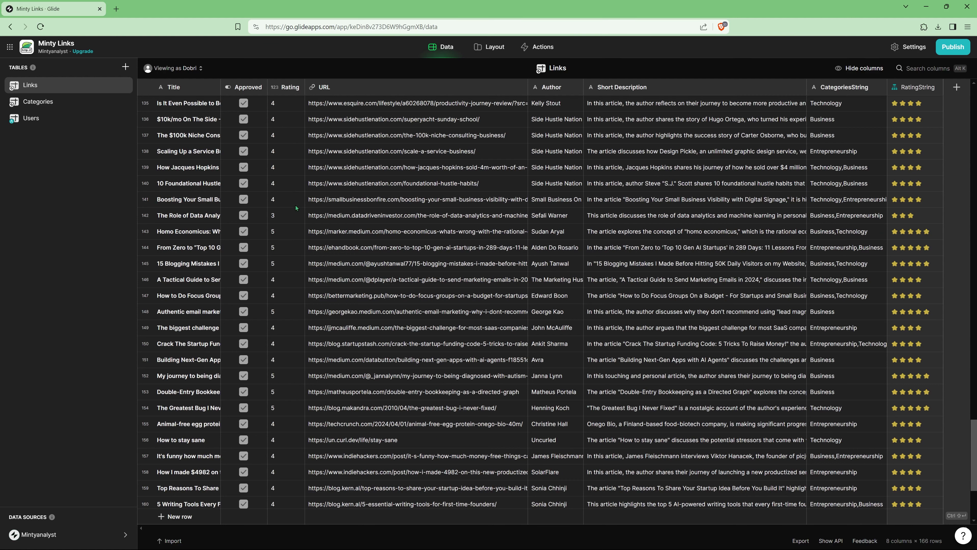
Step: Set the description of the list items in the app layout to RatingString and check the list preview
{"action": "left_click", "coordinate": [489, 47]}
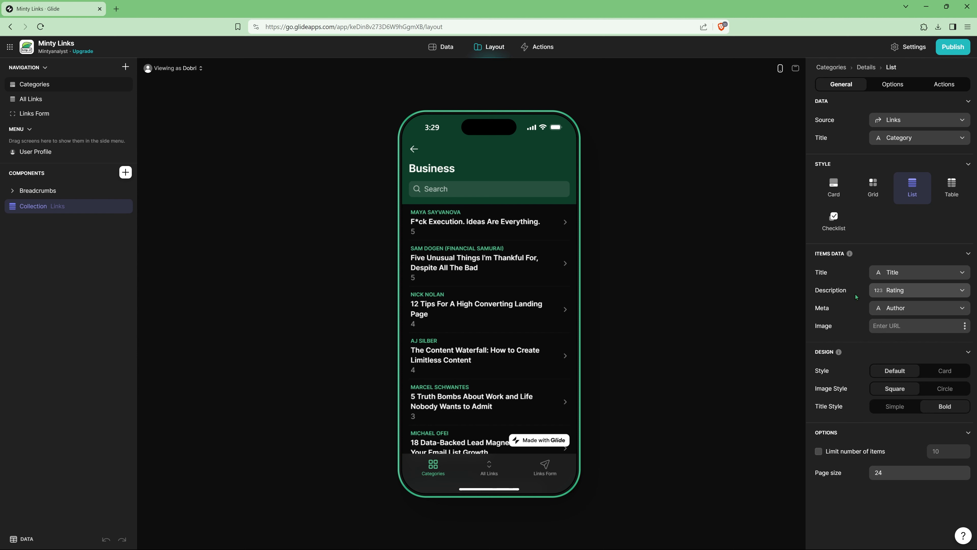
{"action": "left_click", "coordinate": [900, 292]}
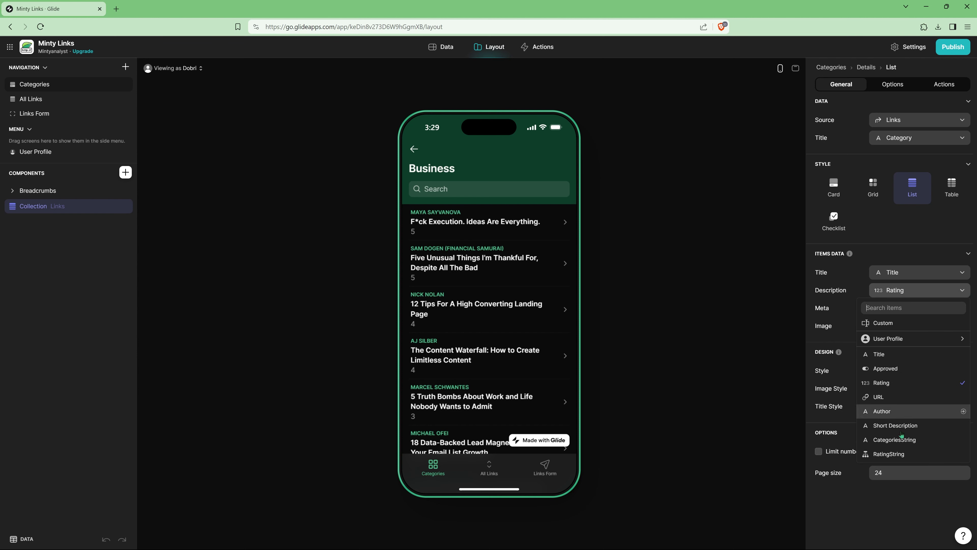
{"action": "left_click", "coordinate": [896, 454]}
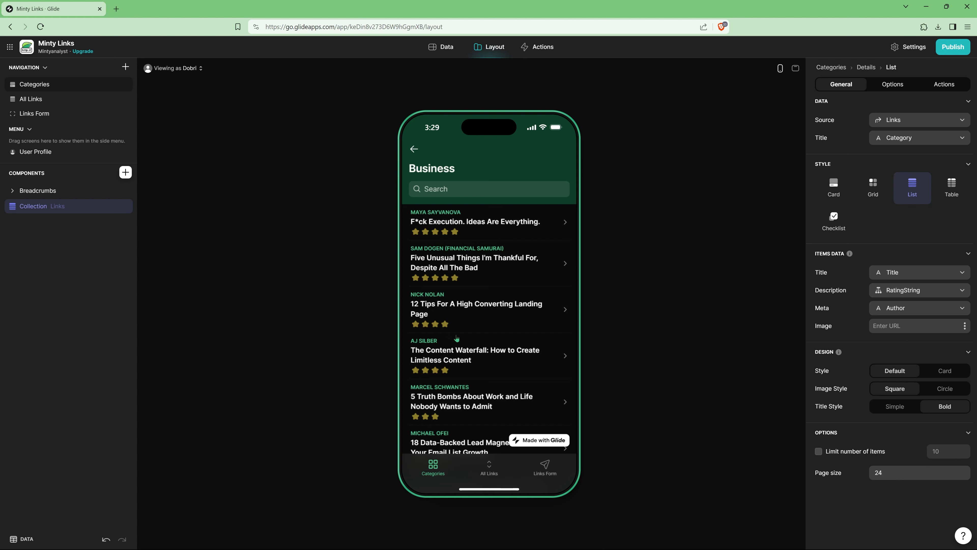
{"action": "scroll", "coordinate": [459, 337], "scroll_direction": "down", "scroll_amount": 8}
{"action": "scroll", "coordinate": [471, 328], "scroll_direction": "up", "scroll_amount": 5}
{"action": "scroll", "coordinate": [471, 328], "scroll_direction": "up", "scroll_amount": 3}
Step: Add a data filter to the Links list and permanently dismiss the filtering security notice
{"action": "left_click", "coordinate": [898, 85]}
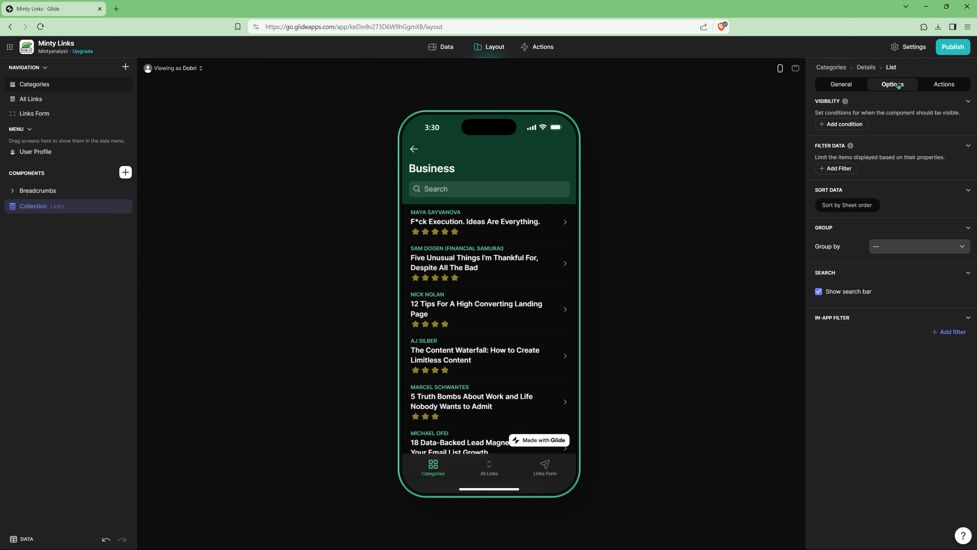
{"action": "left_click", "coordinate": [836, 169]}
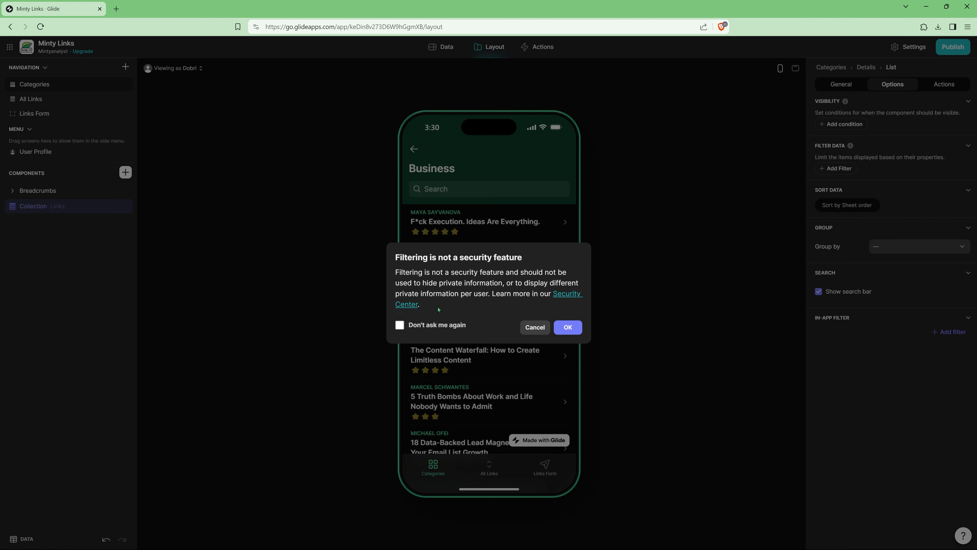
{"action": "left_click", "coordinate": [399, 326]}
{"action": "left_click", "coordinate": [568, 328]}
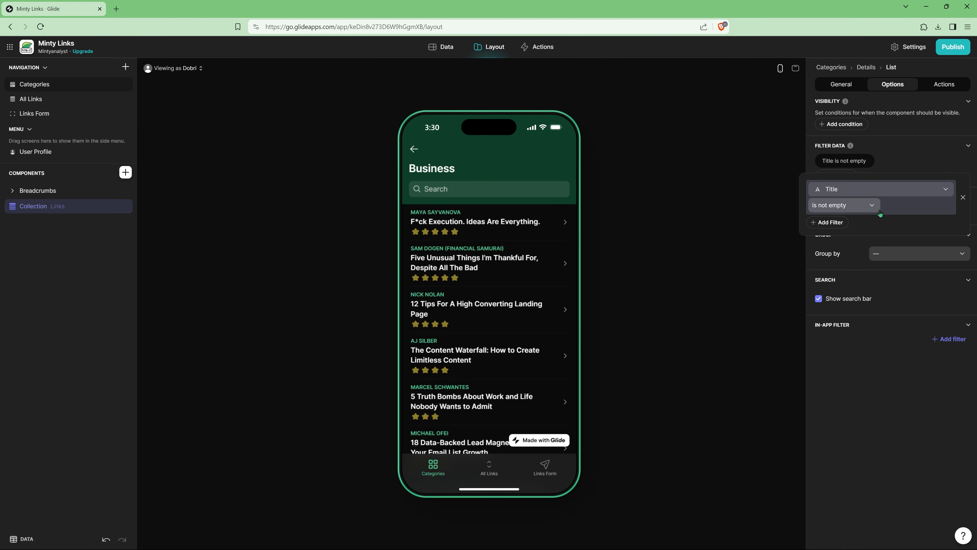
Step: Set the Links filter so that CategoriesString includes the Category of the current screen
{"action": "left_click", "coordinate": [840, 192]}
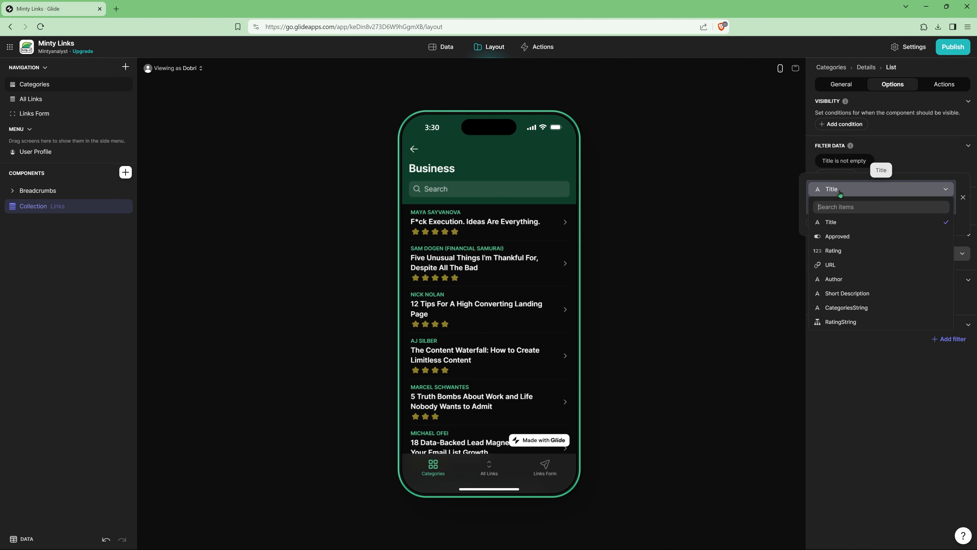
{"action": "left_click", "coordinate": [846, 307]}
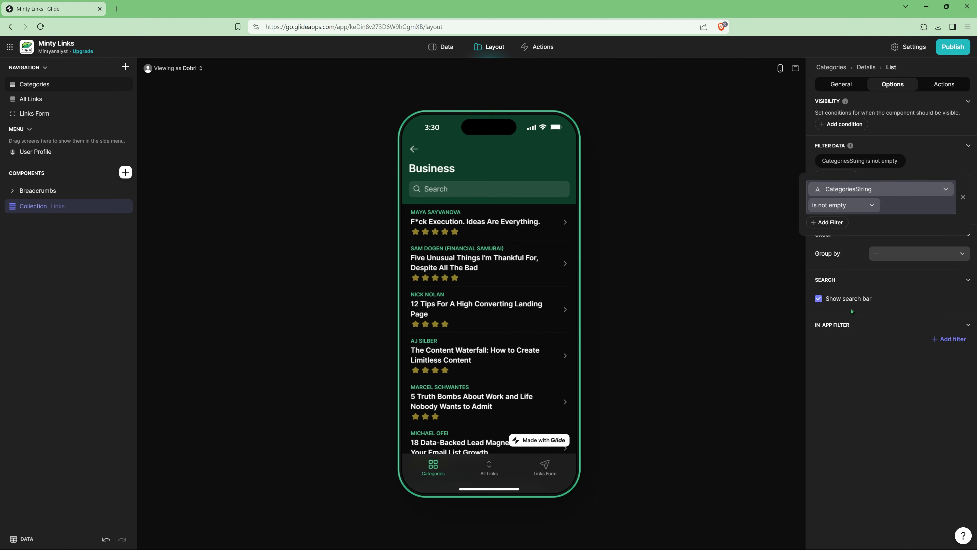
{"action": "left_click", "coordinate": [835, 205]}
{"action": "left_click", "coordinate": [795, 277]}
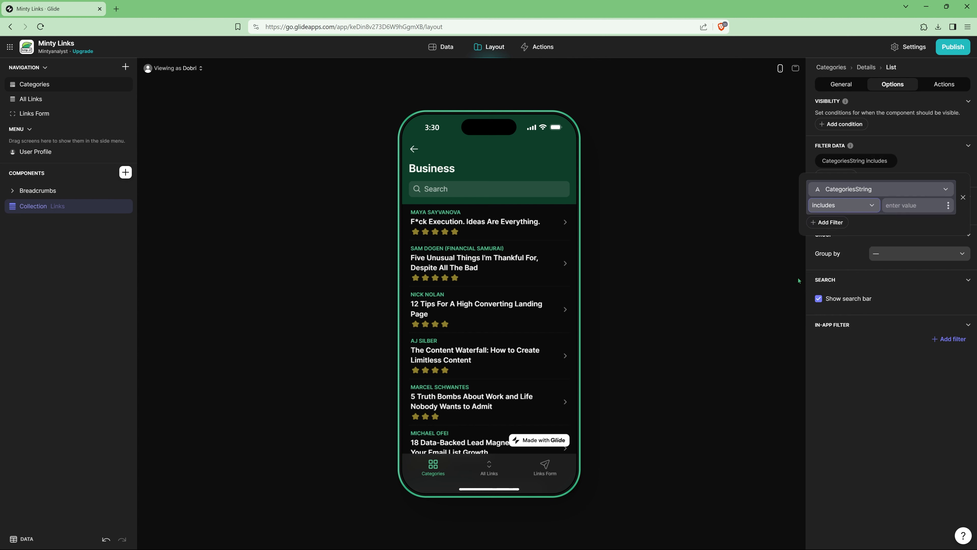
{"action": "left_click", "coordinate": [948, 206]}
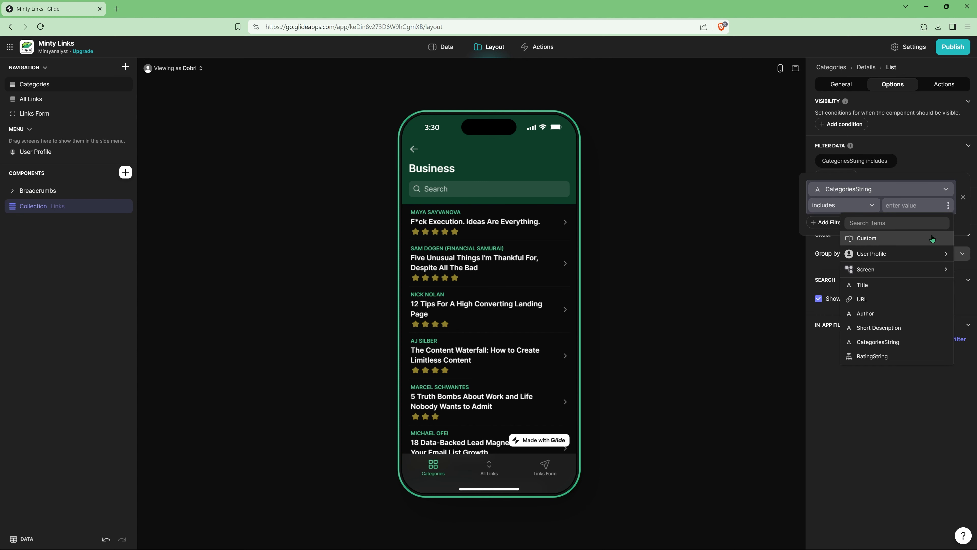
{"action": "mouse_move", "coordinate": [870, 271]}
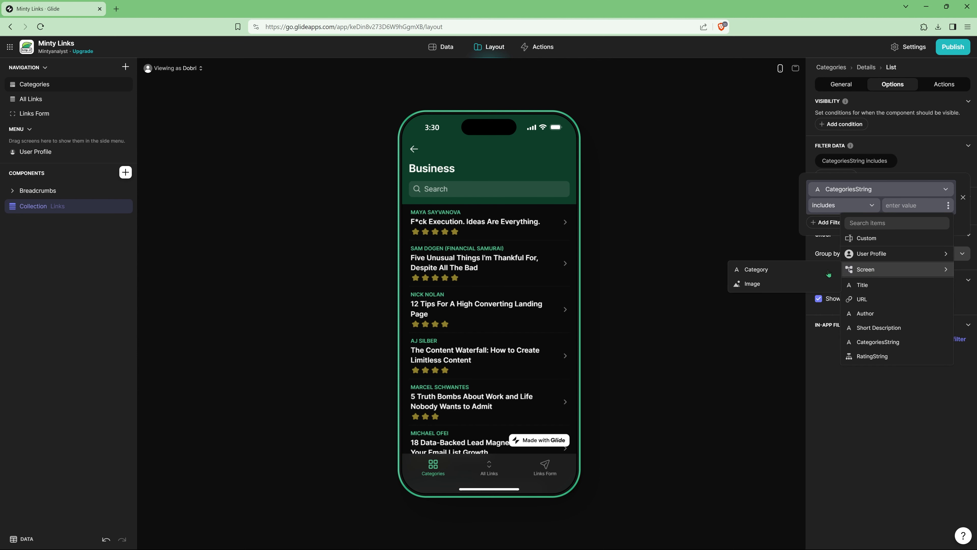
{"action": "left_click", "coordinate": [753, 270]}
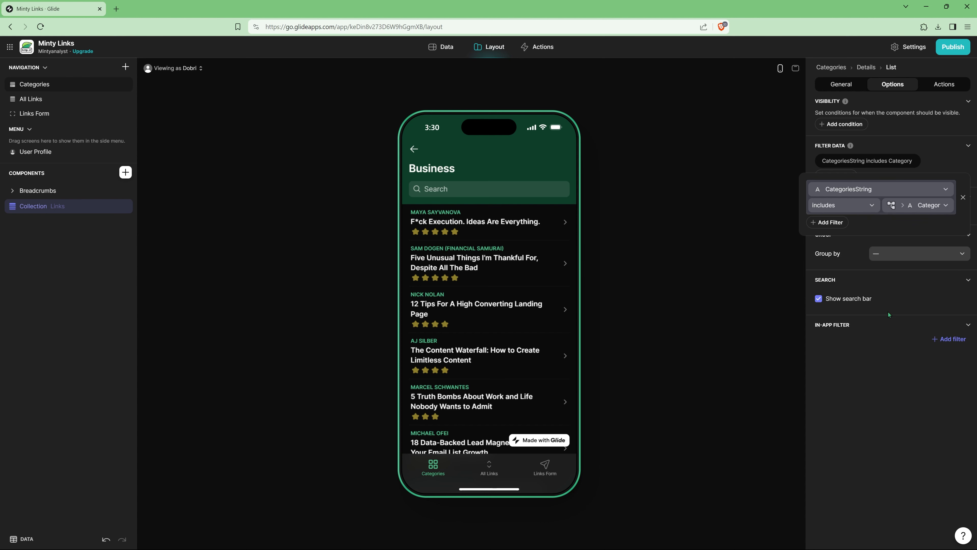
Step: Check in the app preview which links are listed under the Business and Technology categories
{"action": "scroll", "coordinate": [462, 308], "scroll_direction": "down", "scroll_amount": 15}
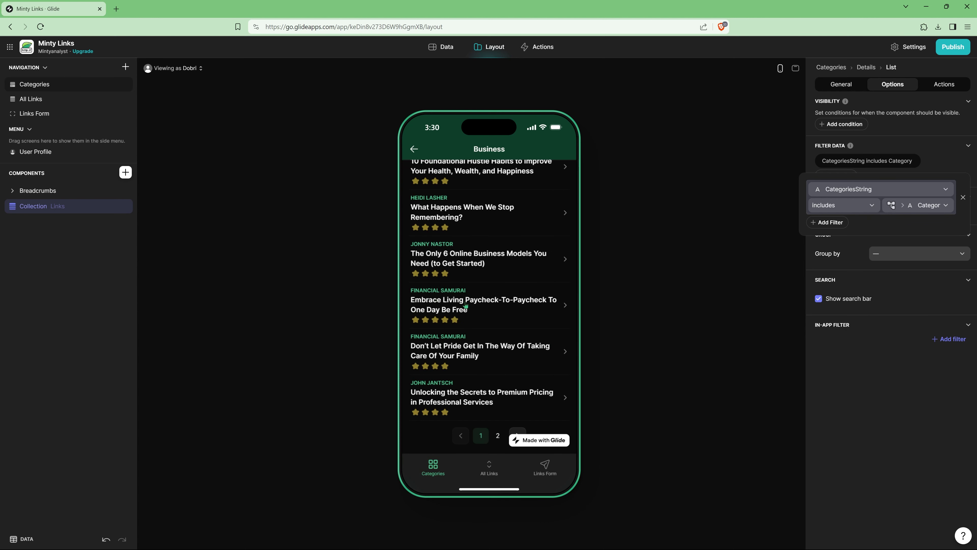
{"action": "scroll", "coordinate": [477, 374], "scroll_direction": "up", "scroll_amount": 10}
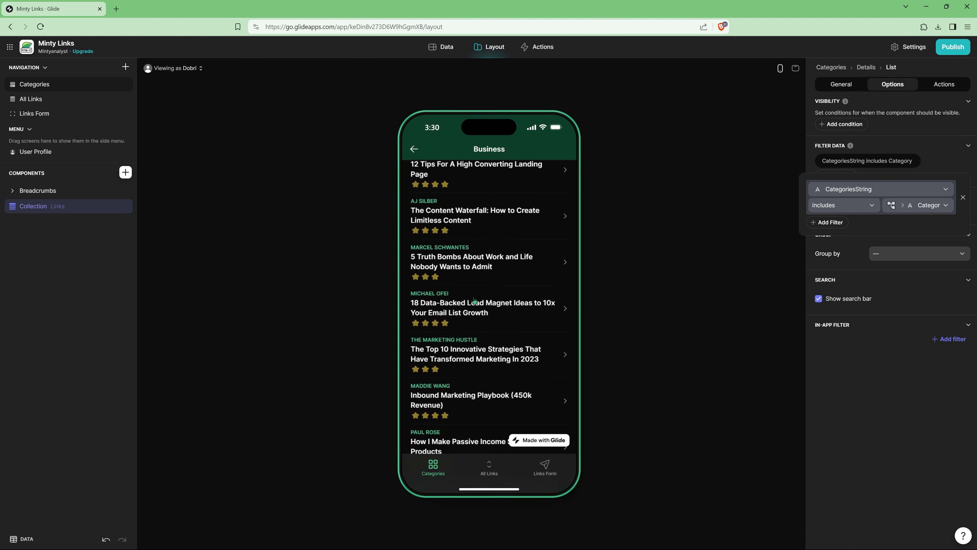
{"action": "scroll", "coordinate": [475, 301], "scroll_direction": "up", "scroll_amount": 5}
{"action": "left_click", "coordinate": [417, 166]}
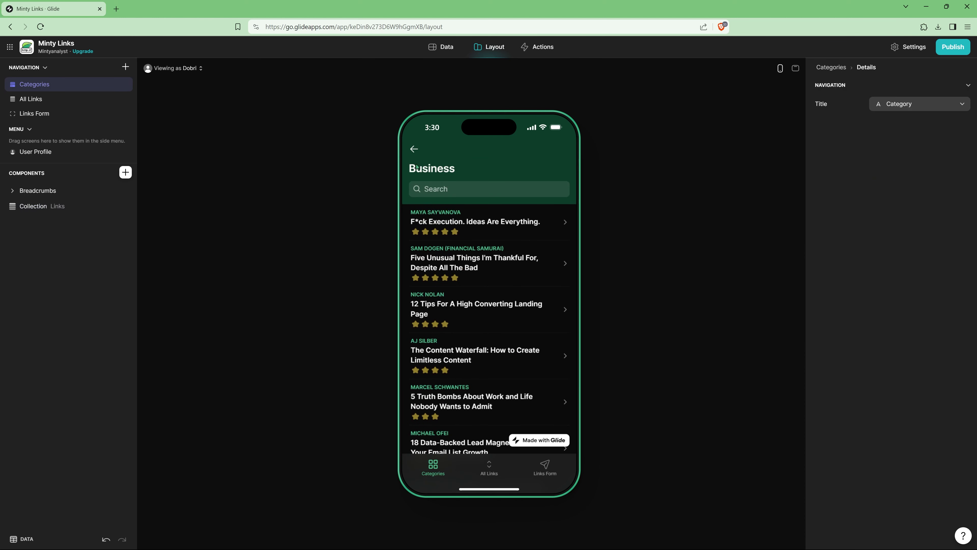
{"action": "left_click", "coordinate": [412, 147]}
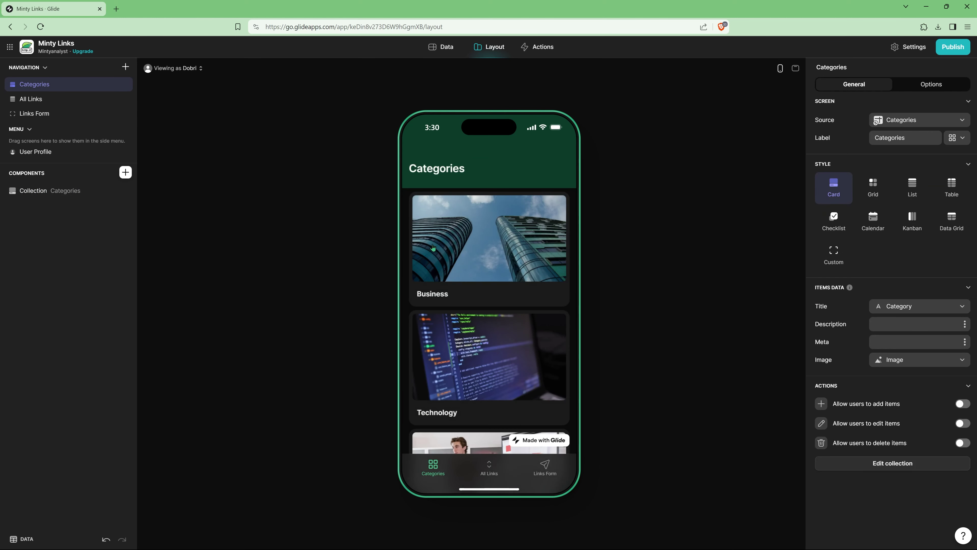
{"action": "left_click", "coordinate": [476, 358]}
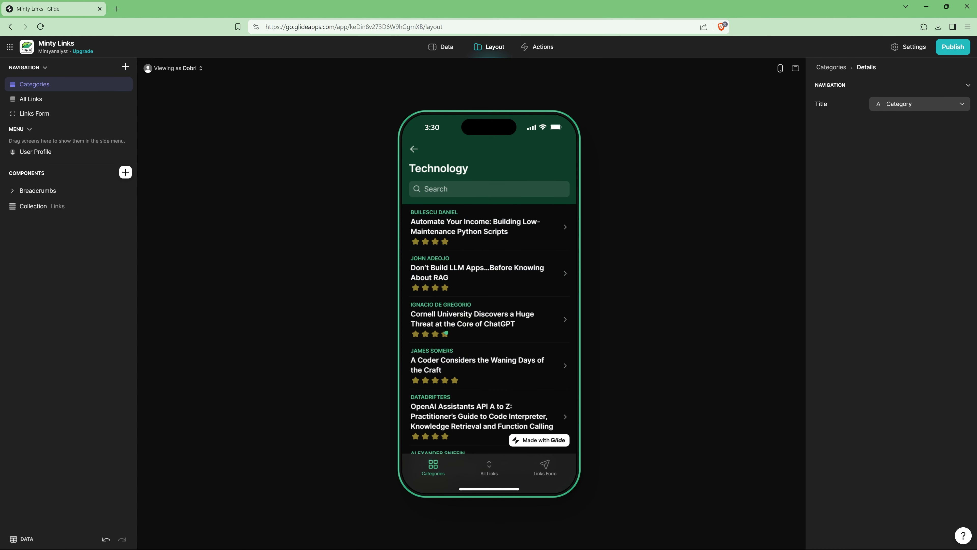
{"action": "scroll", "coordinate": [467, 338], "scroll_direction": "down", "scroll_amount": 5}
{"action": "scroll", "coordinate": [442, 241], "scroll_direction": "up", "scroll_amount": 5}
{"action": "left_click", "coordinate": [414, 146]}
{"action": "left_click", "coordinate": [448, 231]}
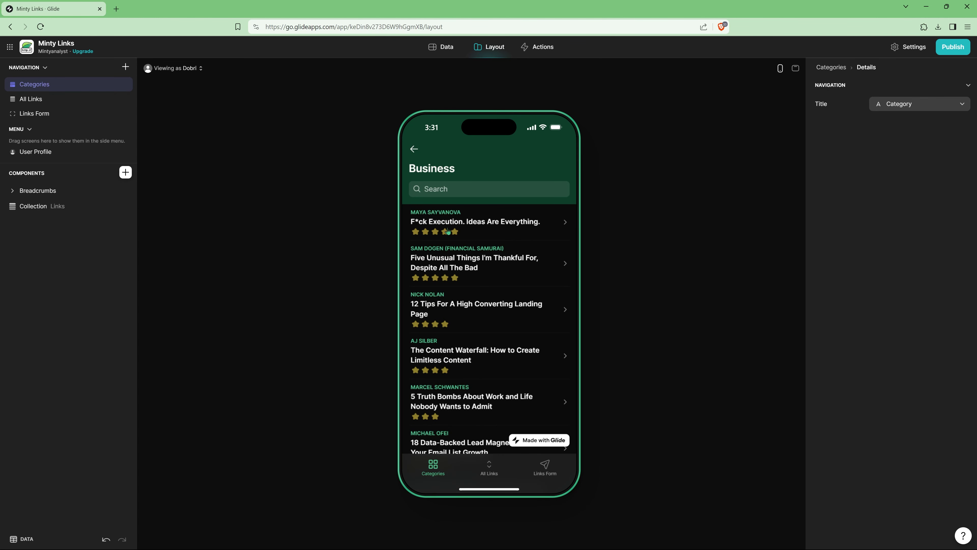
Step: On the first Business link's details screen, remove Approved, URL, Short Description and CategoriesString from the Fields component
{"action": "left_click", "coordinate": [483, 220]}
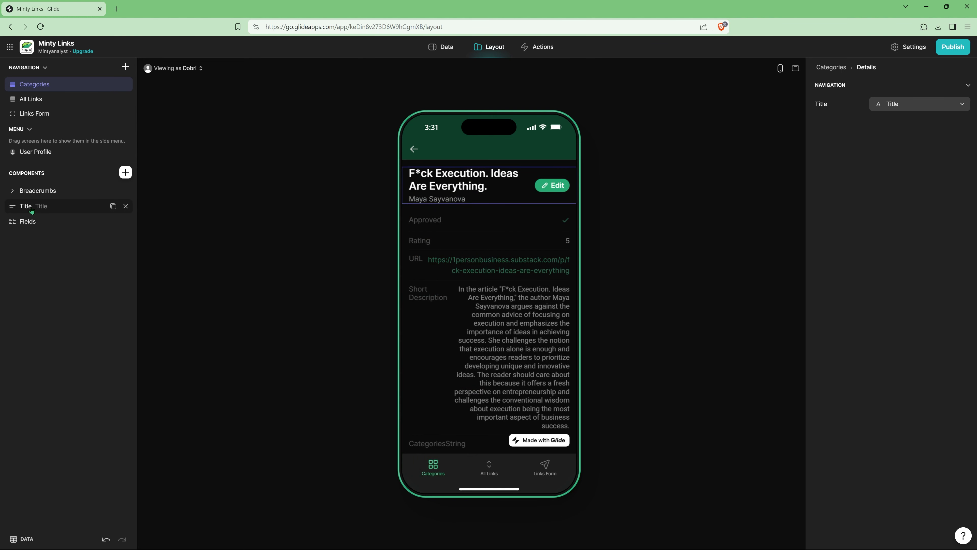
{"action": "left_click", "coordinate": [26, 225]}
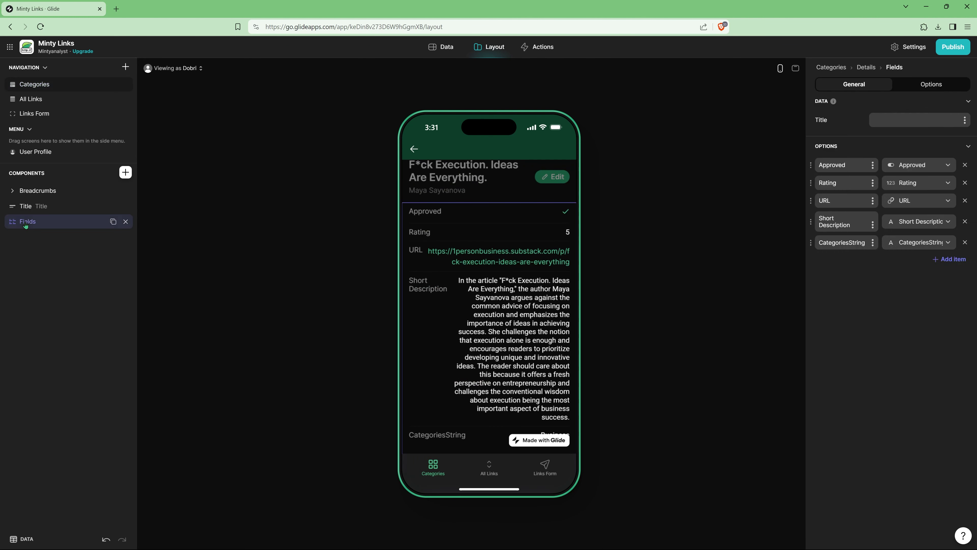
{"action": "left_click", "coordinate": [965, 164]}
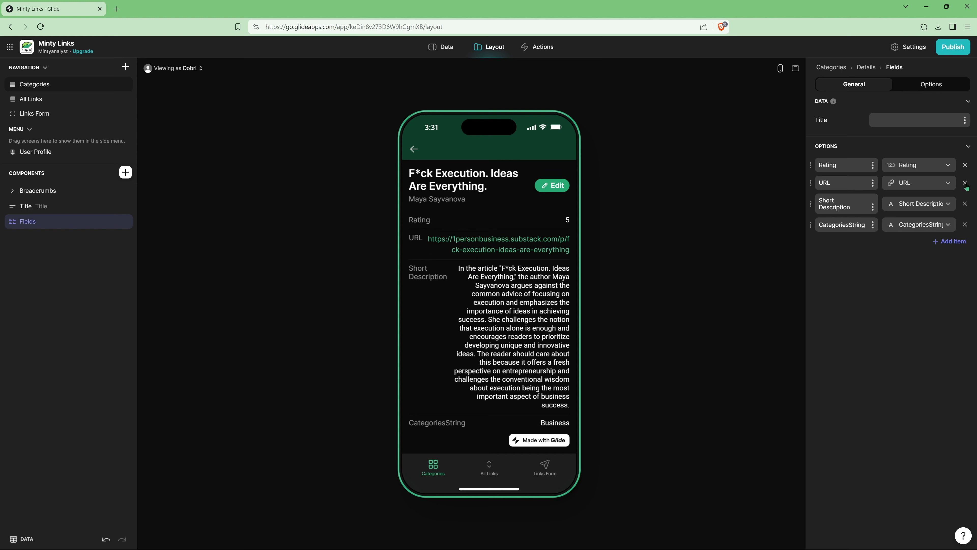
{"action": "left_click", "coordinate": [965, 184]}
{"action": "left_click", "coordinate": [965, 185]}
{"action": "left_click", "coordinate": [965, 183]}
Step: Switch the remaining field's source to RatingString and label it Rating
{"action": "left_click", "coordinate": [958, 166]}
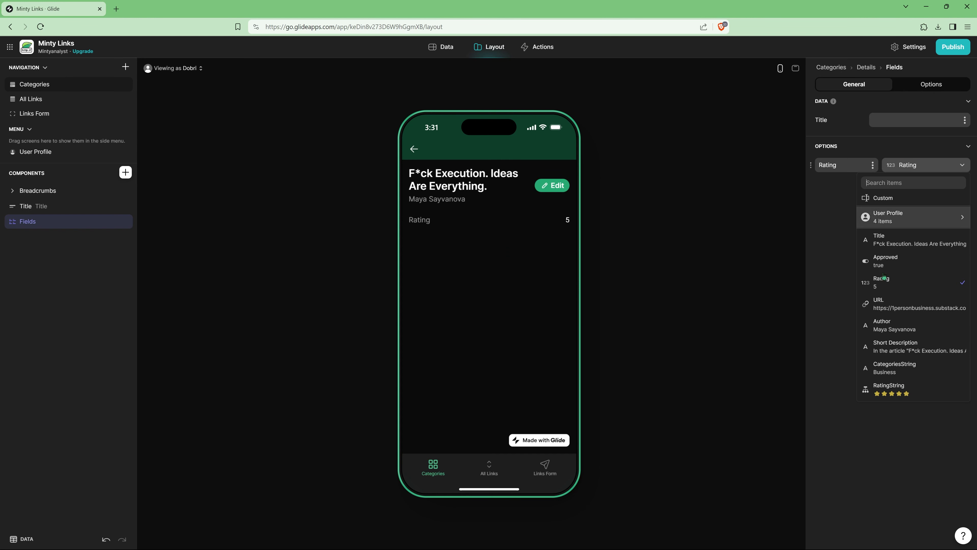
{"action": "left_click", "coordinate": [893, 389]}
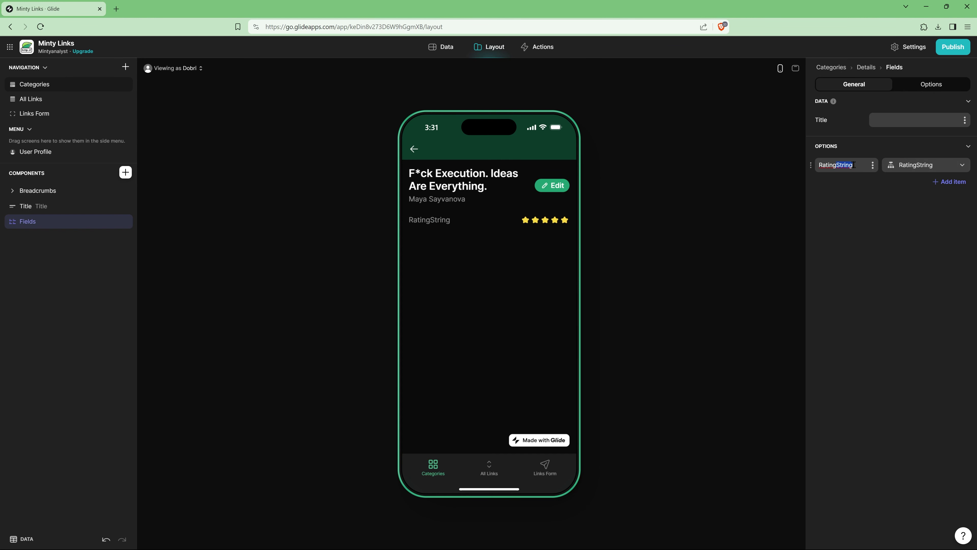
{"action": "key", "text": "BackSpace"}
Step: Remove the edit action from the Title component of the link details and clear its subtitle
{"action": "left_click", "coordinate": [428, 195]}
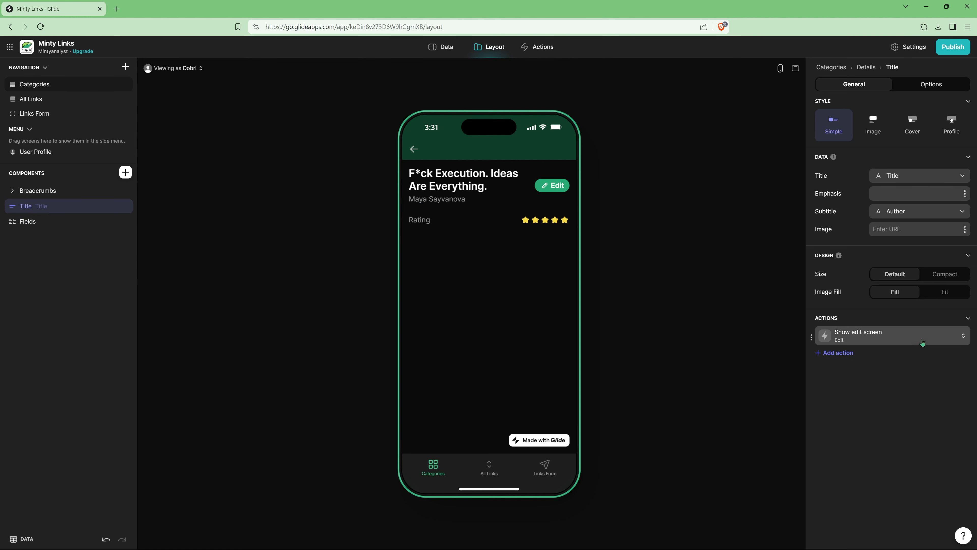
{"action": "left_click", "coordinate": [964, 336]}
{"action": "left_click", "coordinate": [964, 337]}
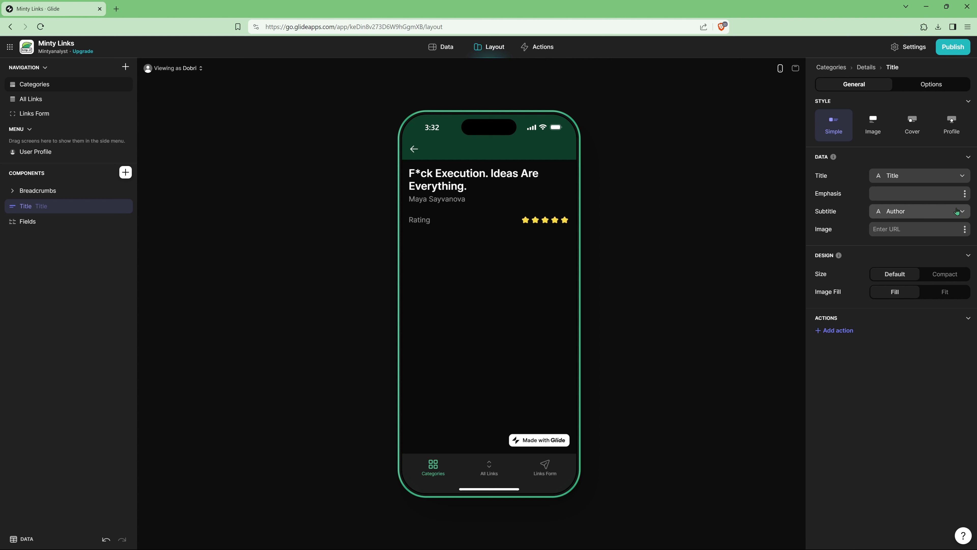
{"action": "left_click", "coordinate": [964, 212]}
{"action": "left_click", "coordinate": [927, 246]}
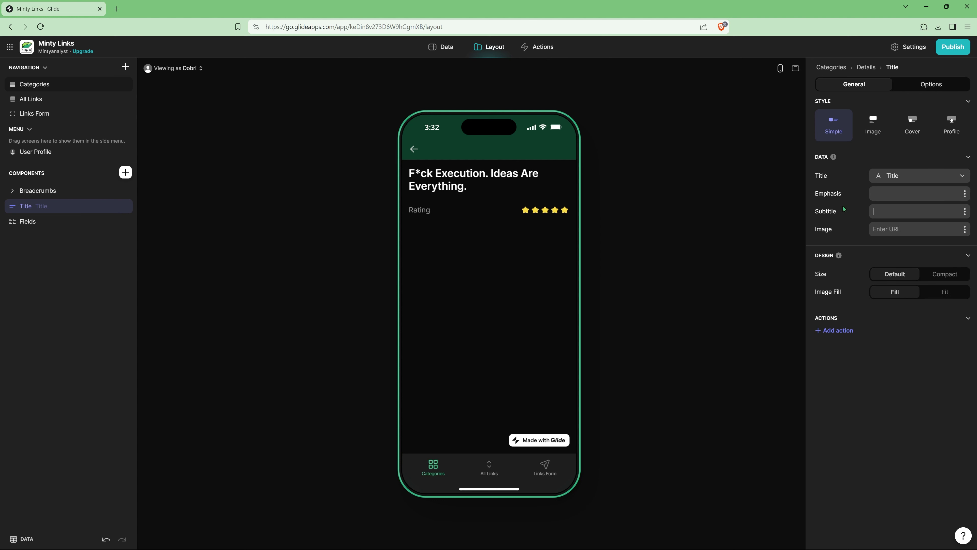
Step: Add an item labelled Author showing the Author column to the Fields component and place it above Rating
{"action": "left_click", "coordinate": [31, 222]}
{"action": "left_click", "coordinate": [952, 182]}
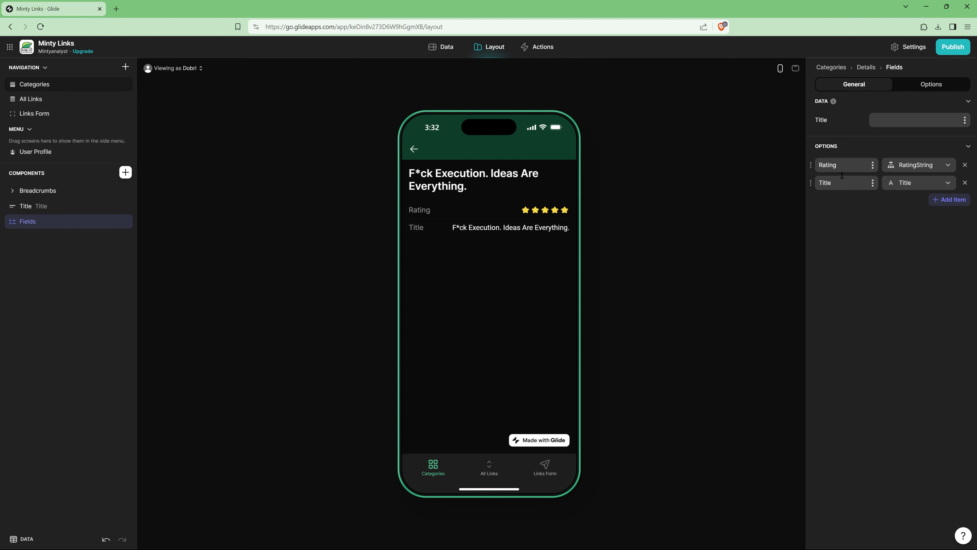
{"action": "type", "text": "Author"}
{"action": "left_click", "coordinate": [919, 182]}
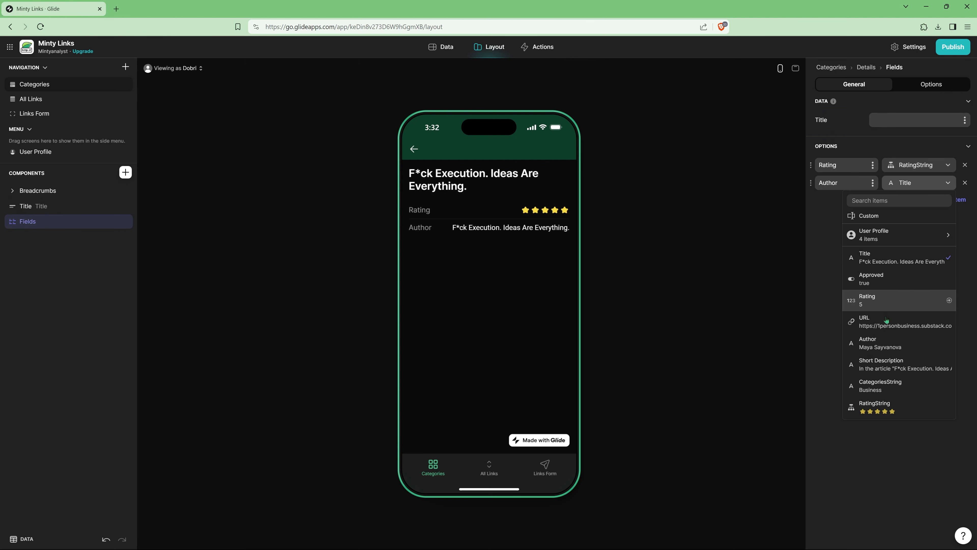
{"action": "left_click", "coordinate": [885, 339]}
{"action": "left_click_drag", "start_coordinate": [811, 183], "coordinate": [811, 164]}
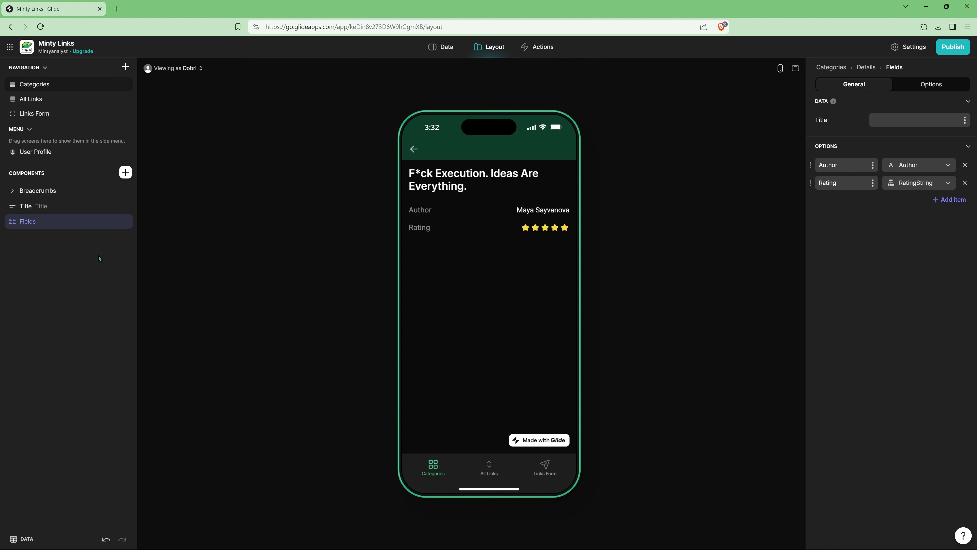
Step: Insert a Rich Text component into the link details and use the Short Description column as its text
{"action": "left_click", "coordinate": [125, 173]}
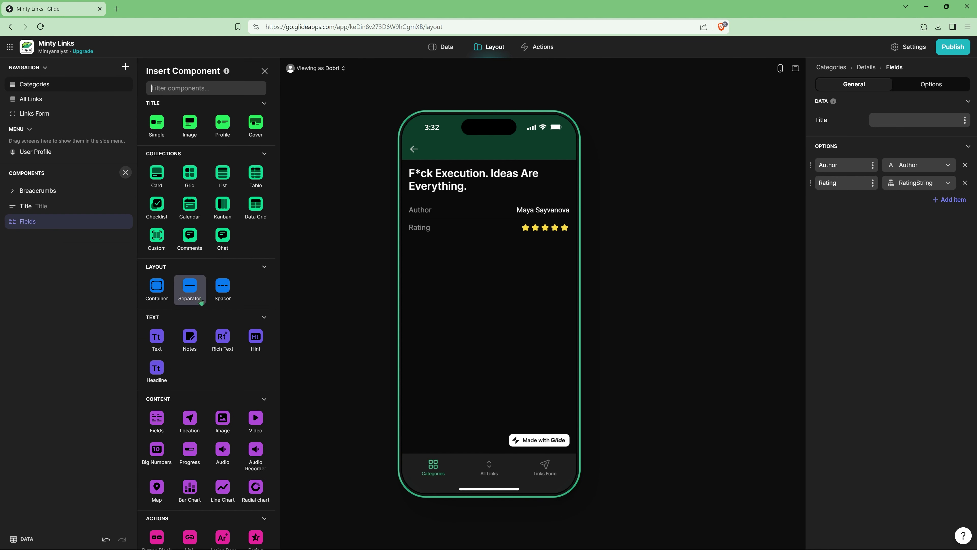
{"action": "type", "text": "text"}
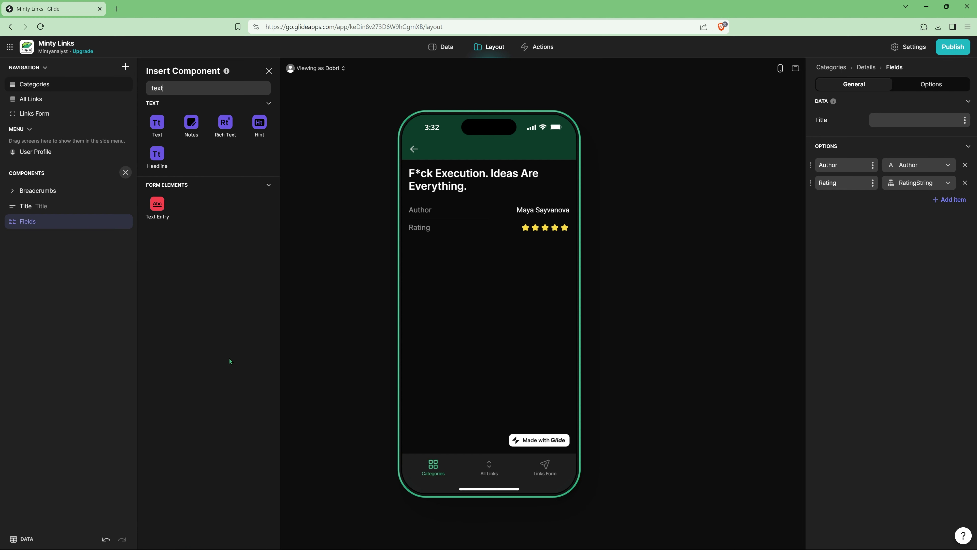
{"action": "left_click", "coordinate": [231, 132]}
{"action": "left_click", "coordinate": [965, 183]}
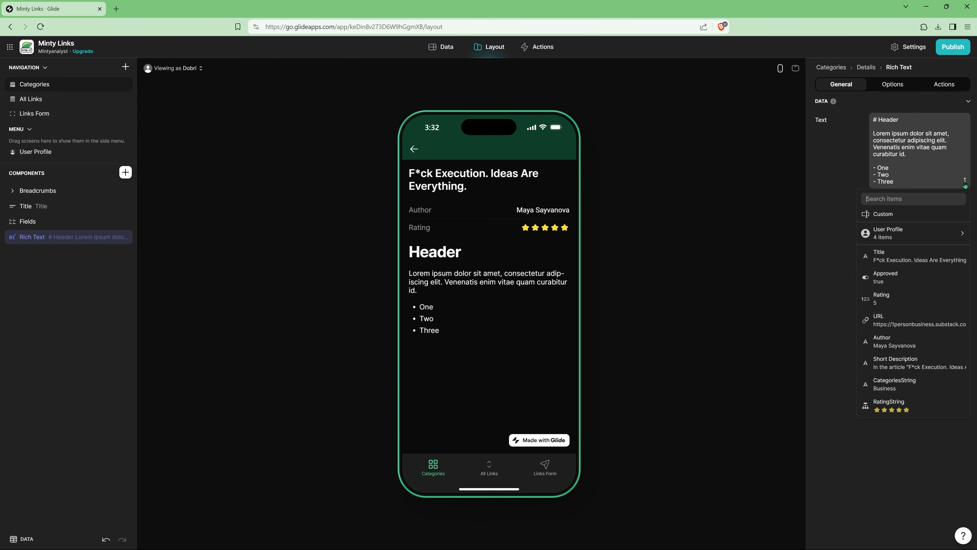
{"action": "left_click", "coordinate": [911, 368]}
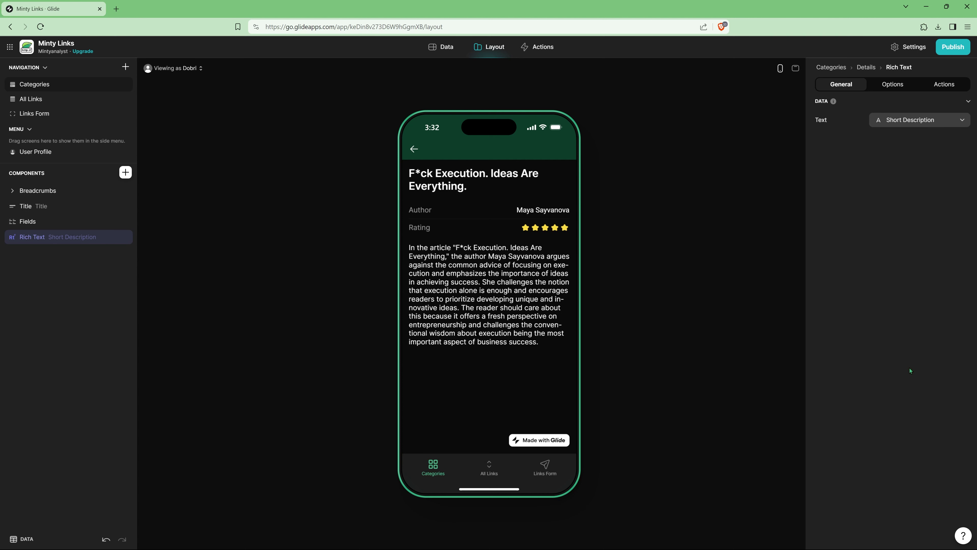
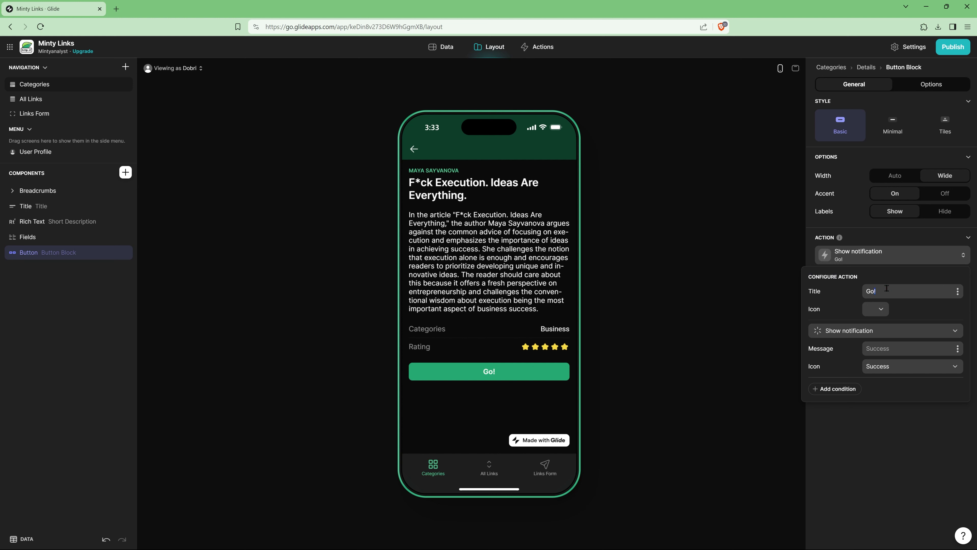
Step: Title the details screen's button Open Link and give it the diagonal up-right arrow icon
{"action": "type", "text": "n Link"}
{"action": "left_click", "coordinate": [880, 309]}
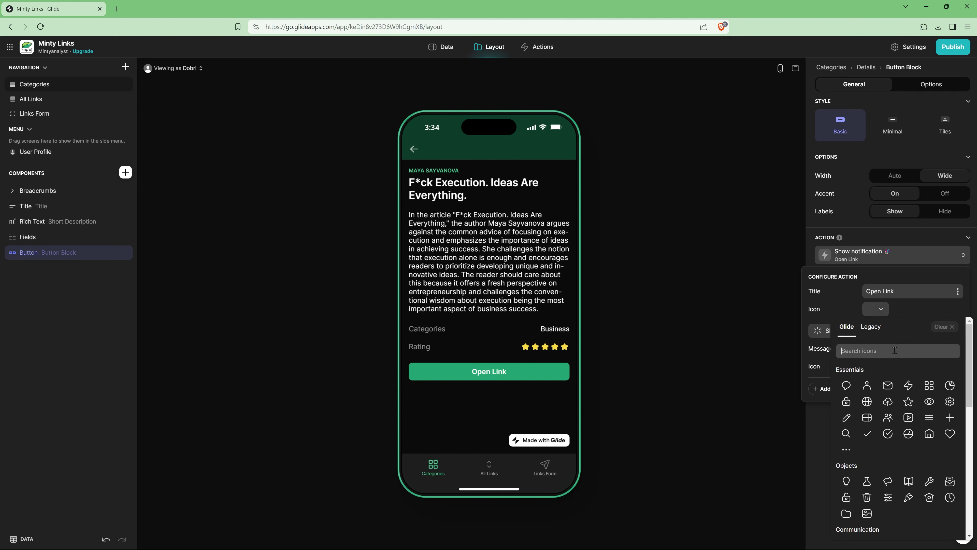
{"action": "type", "text": "arro"}
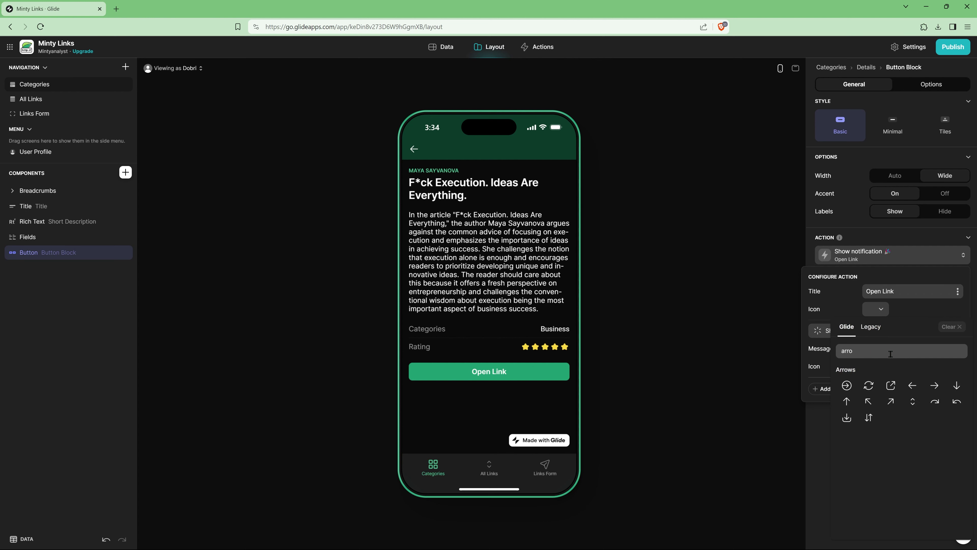
{"action": "left_click", "coordinate": [890, 401]}
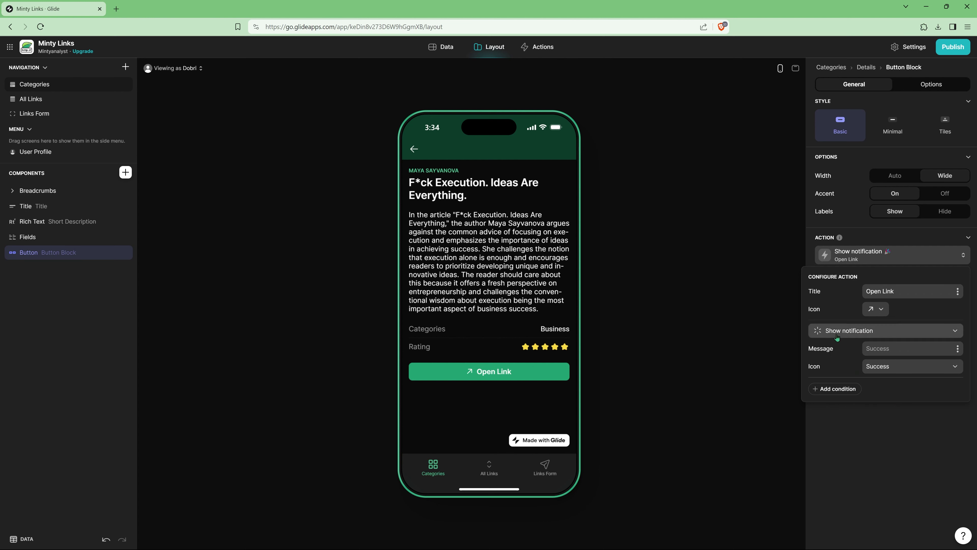
Step: Set the Open Link button's action to open the link from the URL column and change its icon to the boxed external-link arrow
{"action": "left_click", "coordinate": [850, 333]}
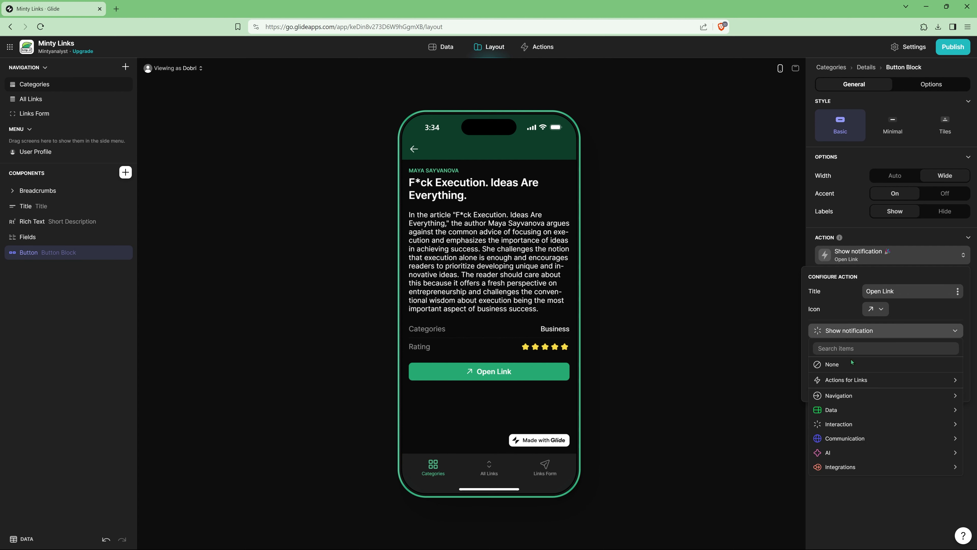
{"action": "mouse_move", "coordinate": [849, 398]}
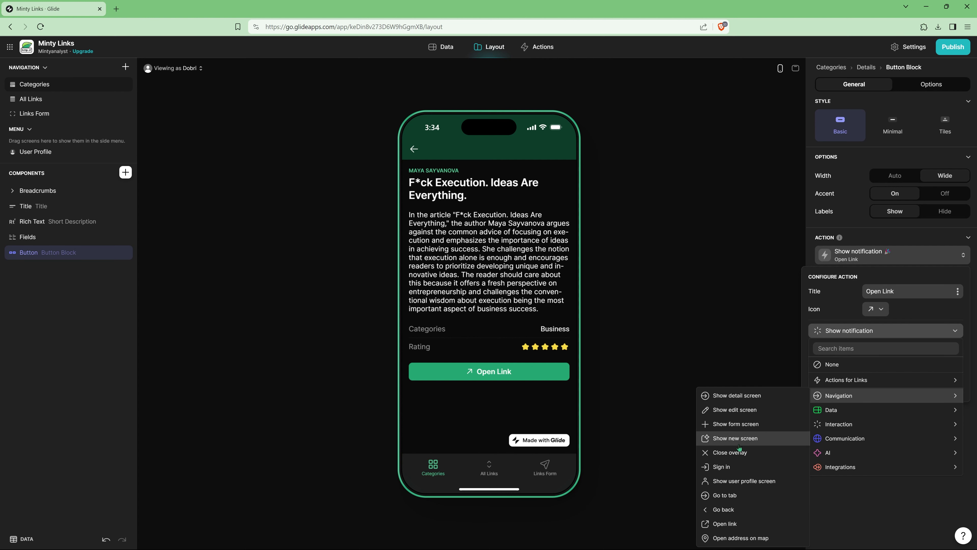
{"action": "left_click", "coordinate": [741, 523]}
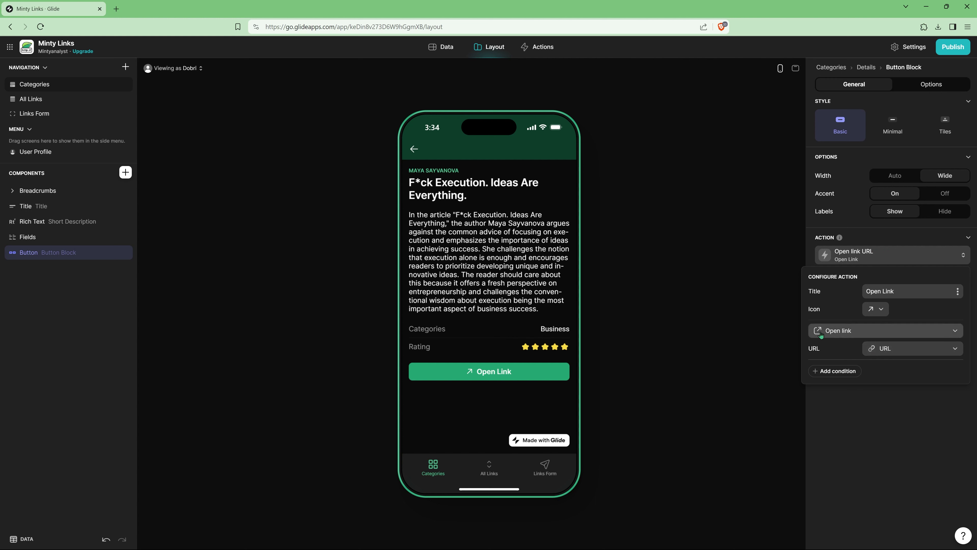
{"action": "left_click", "coordinate": [876, 310]}
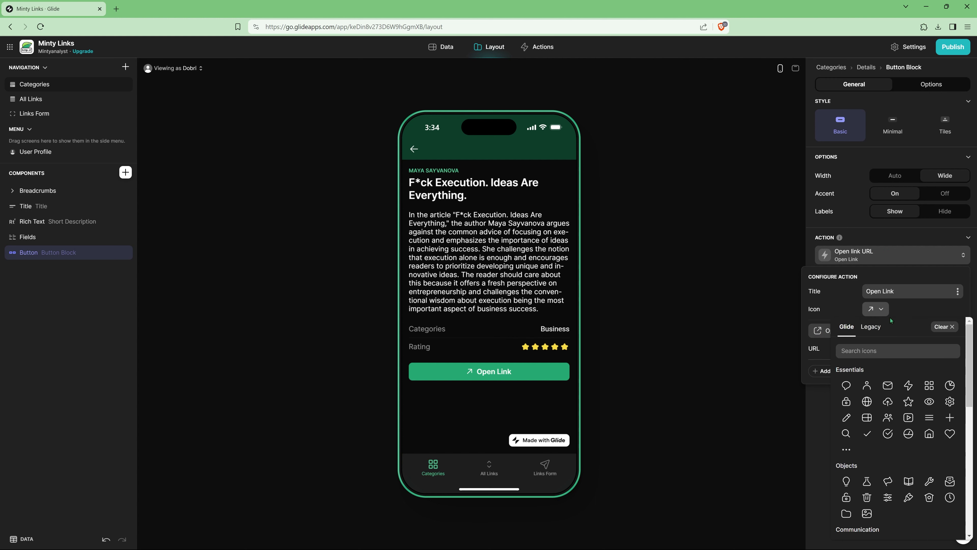
{"action": "type", "text": "link"}
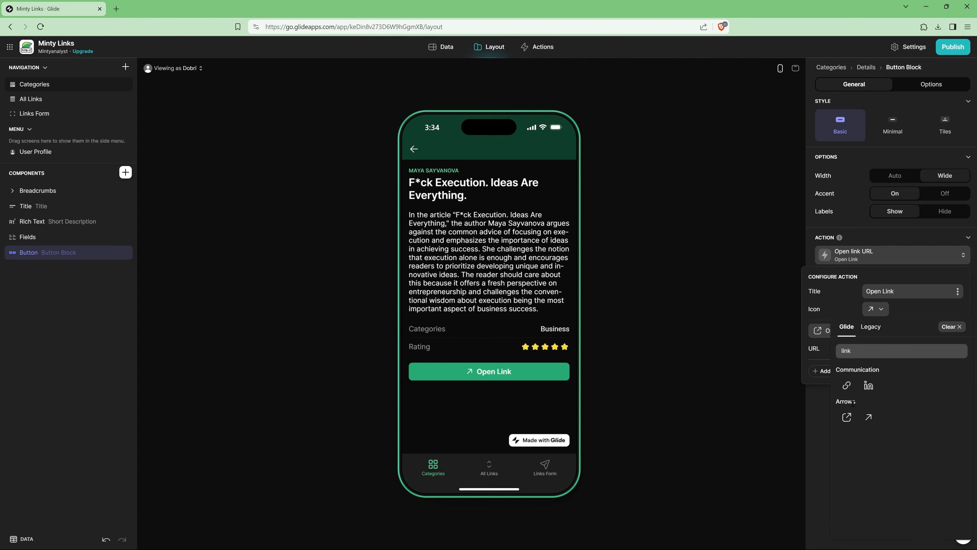
{"action": "left_click", "coordinate": [847, 417]}
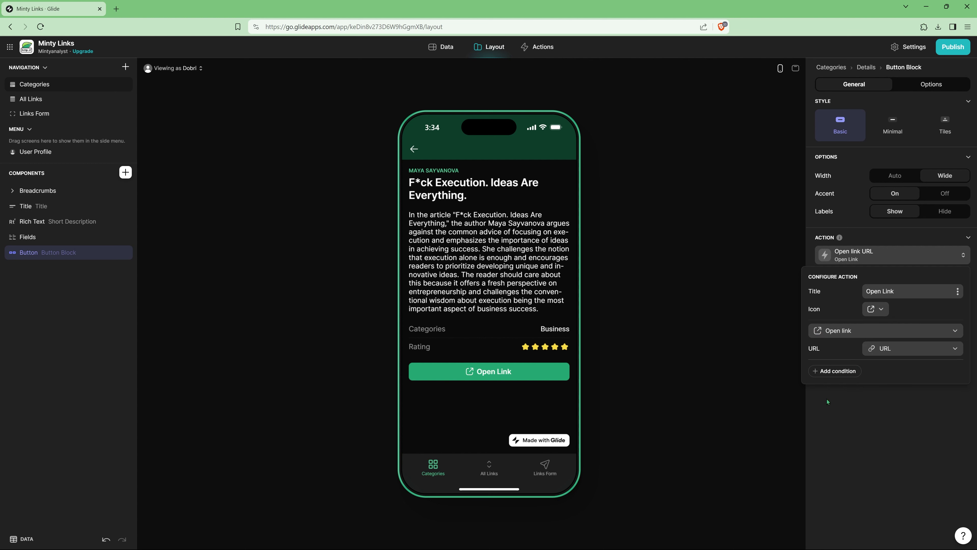
{"action": "left_click", "coordinate": [908, 430]}
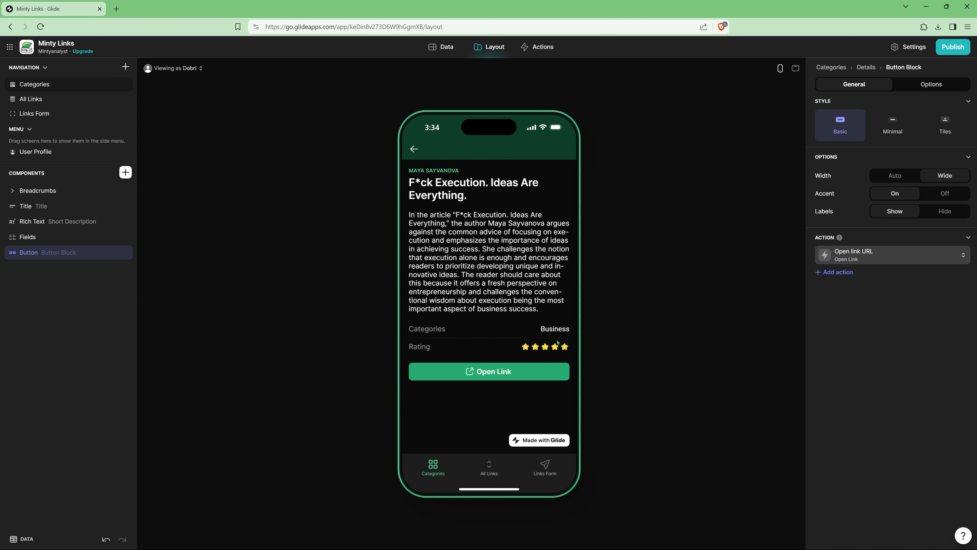
Step: Look through the Business category's link list in the preview, return to Categories and reopen Business
{"action": "left_click", "coordinate": [413, 151]}
{"action": "scroll", "coordinate": [466, 305], "scroll_direction": "down", "scroll_amount": 15}
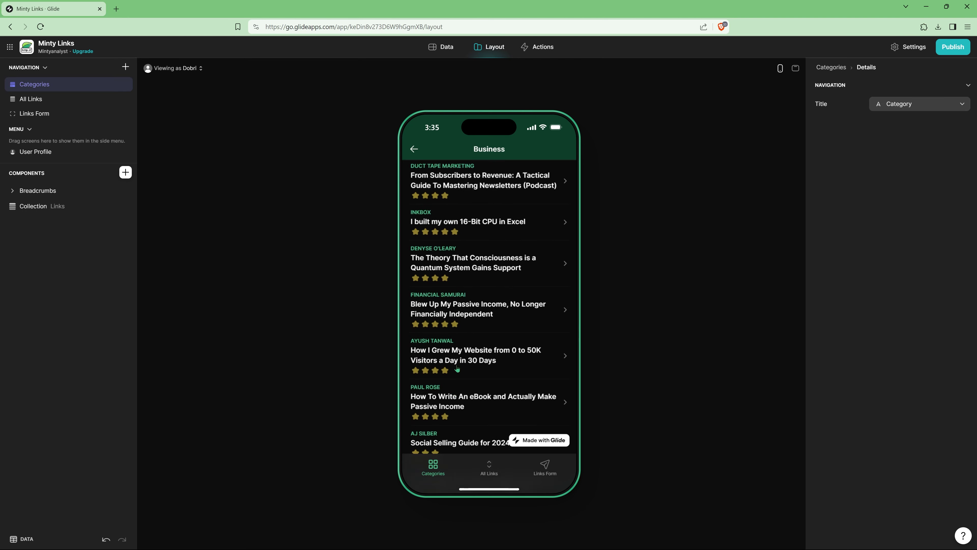
{"action": "scroll", "coordinate": [453, 380], "scroll_direction": "up", "scroll_amount": 15}
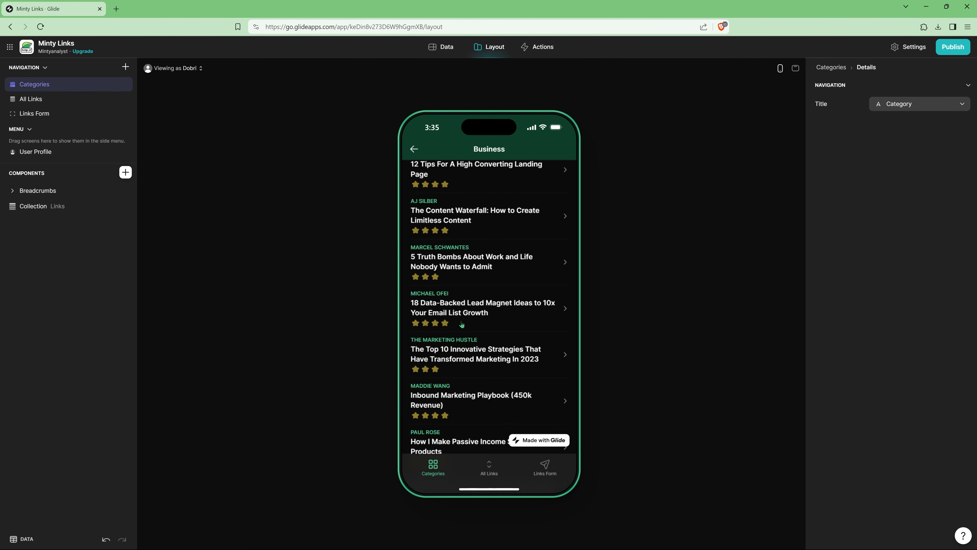
{"action": "left_click", "coordinate": [415, 150]}
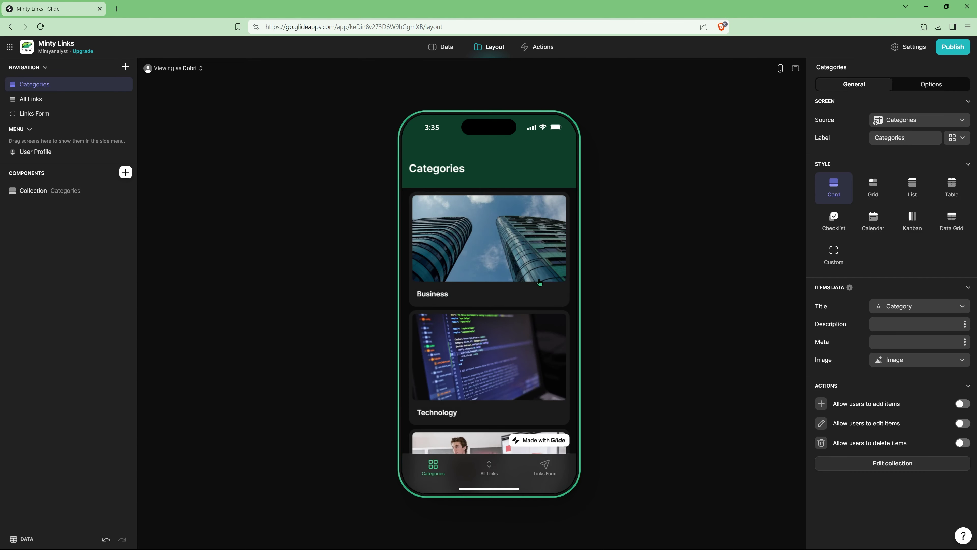
{"action": "left_click", "coordinate": [485, 243]}
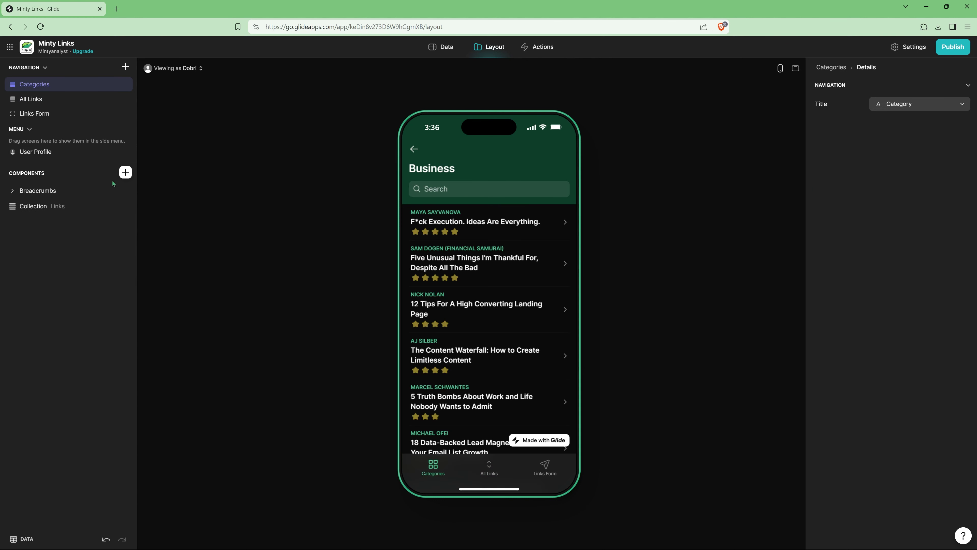
Step: Change the All Links screen's navigation icon to the chain link icon
{"action": "left_click", "coordinate": [24, 101]}
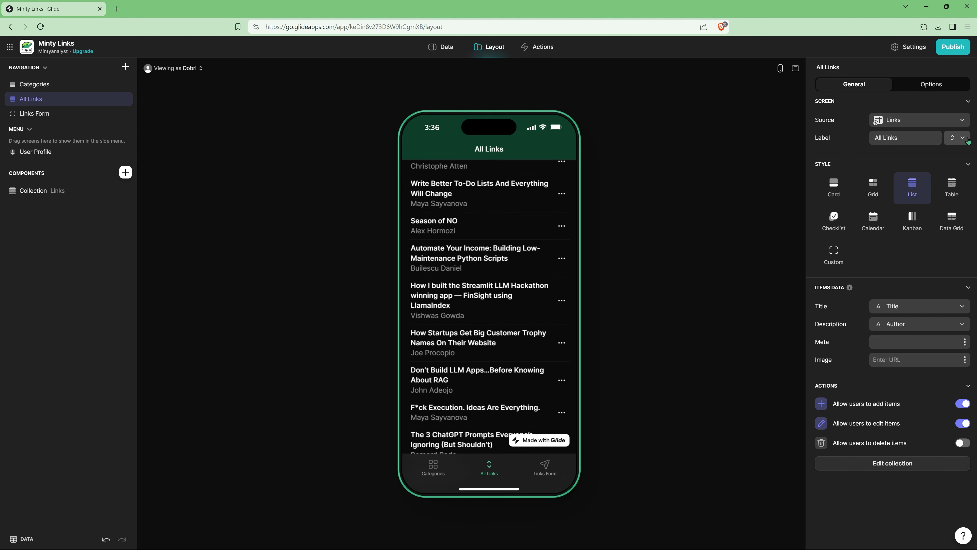
{"action": "left_click", "coordinate": [953, 138]}
{"action": "left_click", "coordinate": [868, 178]}
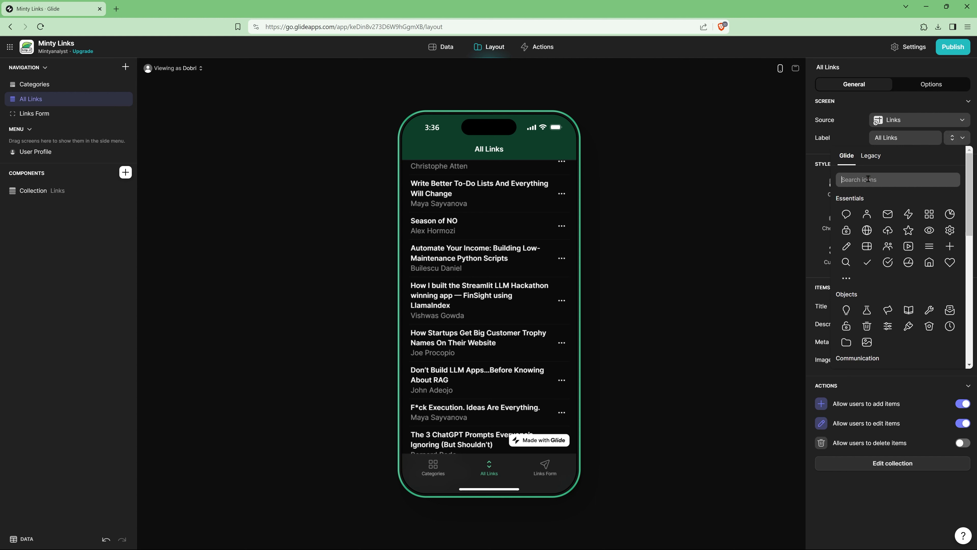
{"action": "type", "text": "link"}
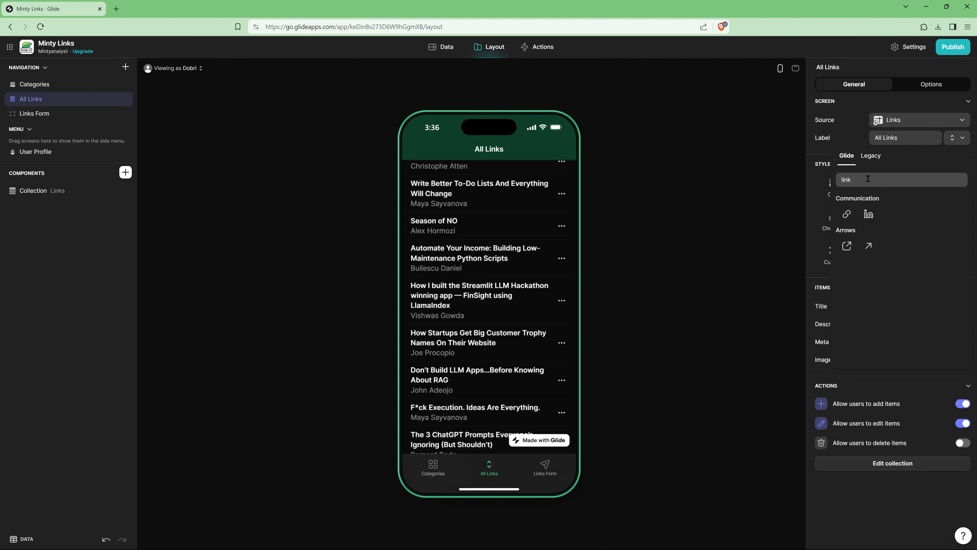
{"action": "left_click", "coordinate": [846, 213]}
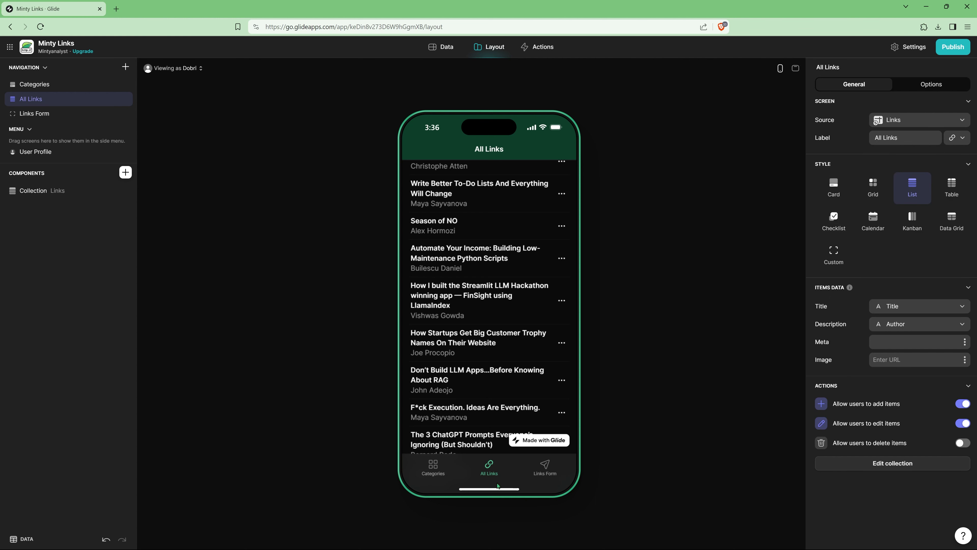
Step: Stop users from adding and editing items in the All Links collection
{"action": "scroll", "coordinate": [478, 331], "scroll_direction": "up", "scroll_amount": 3}
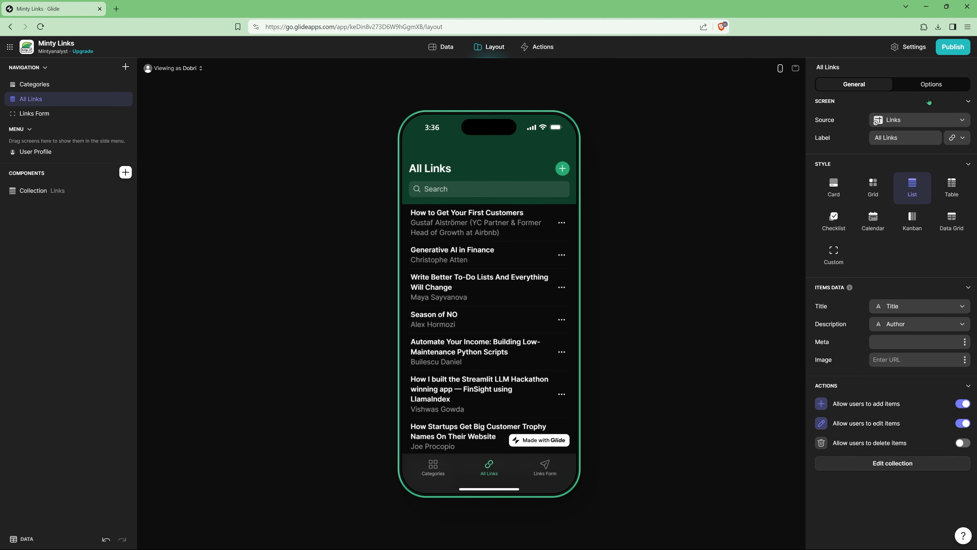
{"action": "left_click", "coordinate": [939, 86]}
{"action": "left_click", "coordinate": [54, 192]}
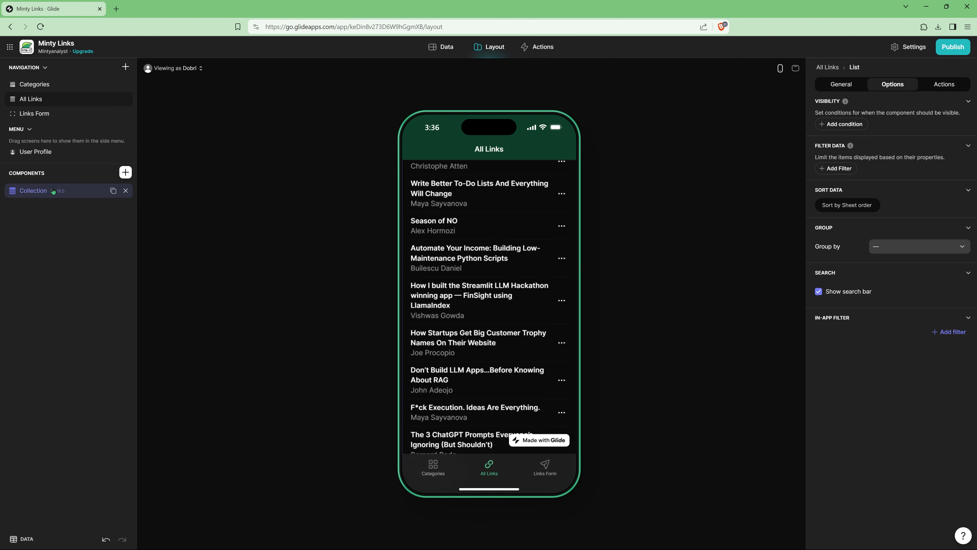
{"action": "left_click", "coordinate": [946, 83]}
{"action": "left_click", "coordinate": [963, 119]}
{"action": "left_click", "coordinate": [962, 138]}
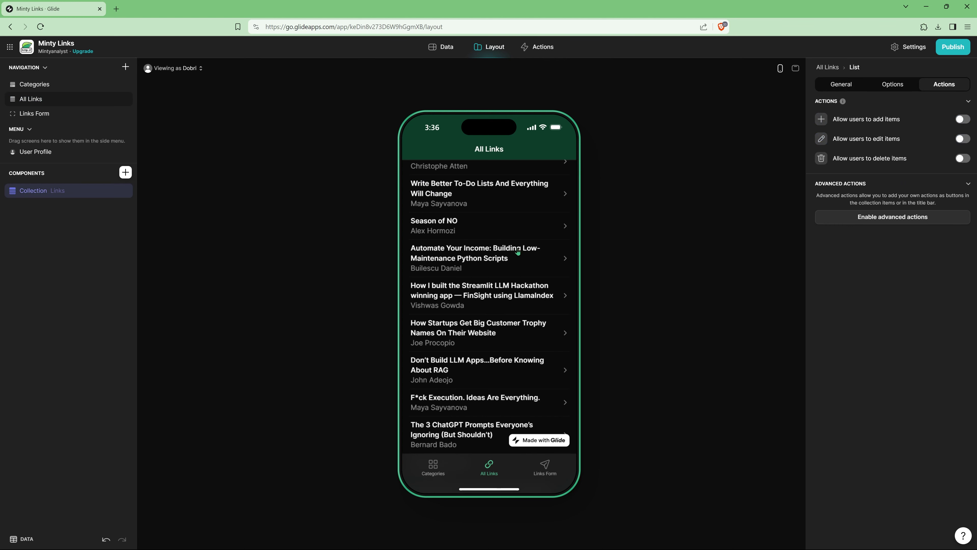
{"action": "scroll", "coordinate": [495, 316], "scroll_direction": "up", "scroll_amount": 5}
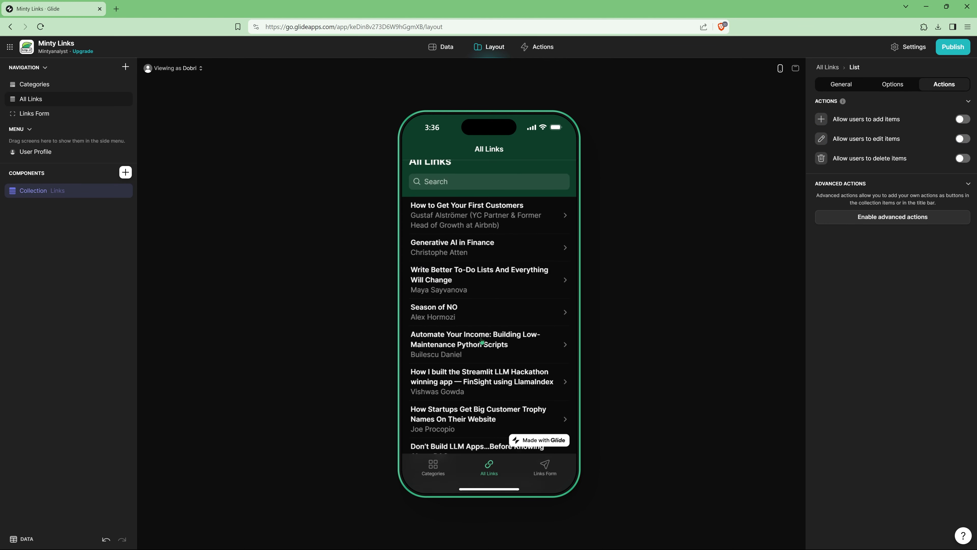
Step: Set the All Links collection's description to RatingString and its meta to Author, matching the category list
{"action": "left_click", "coordinate": [40, 88]}
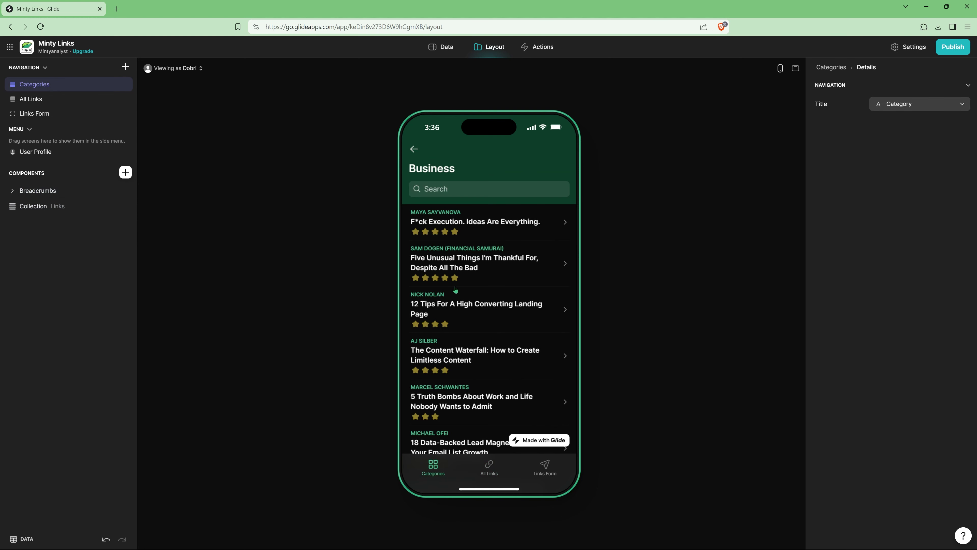
{"action": "left_click", "coordinate": [125, 99]}
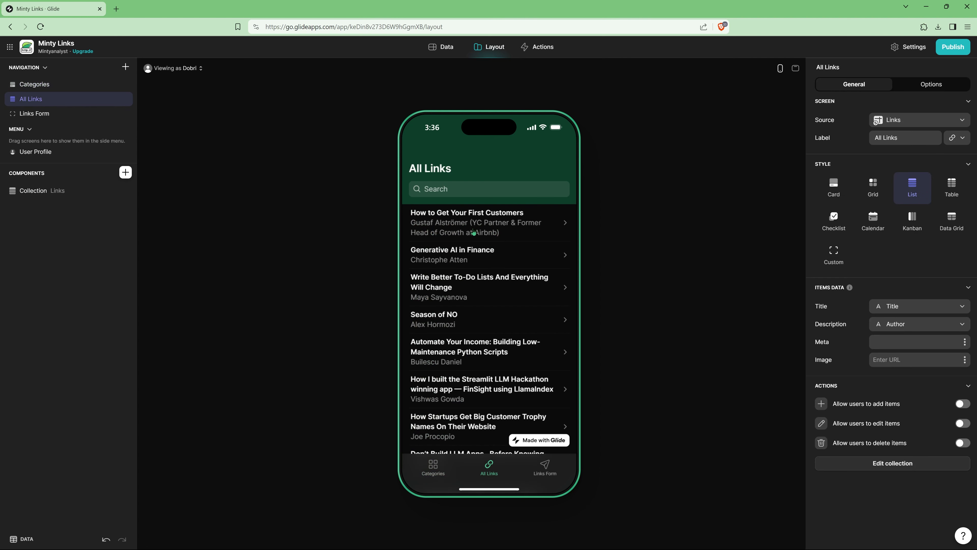
{"action": "left_click", "coordinate": [54, 192]}
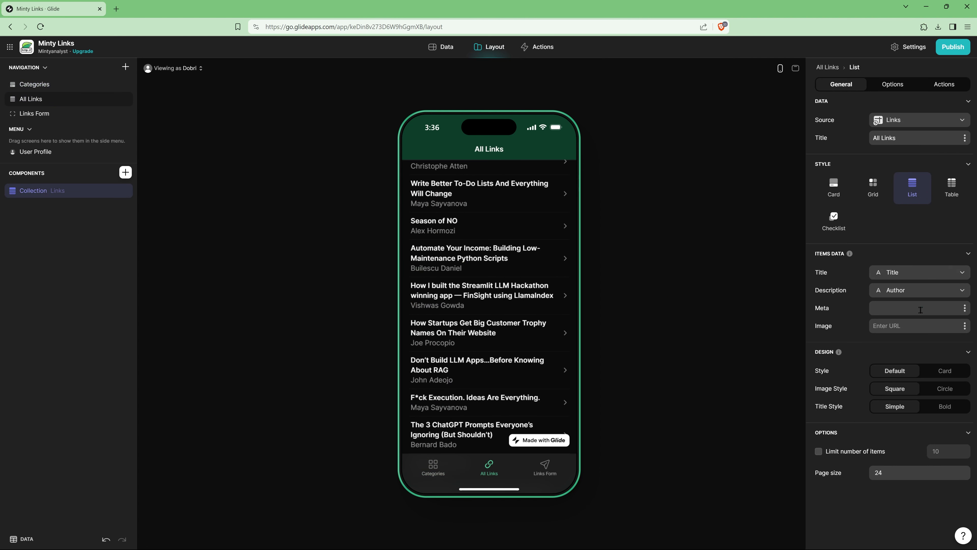
{"action": "left_click", "coordinate": [919, 292]}
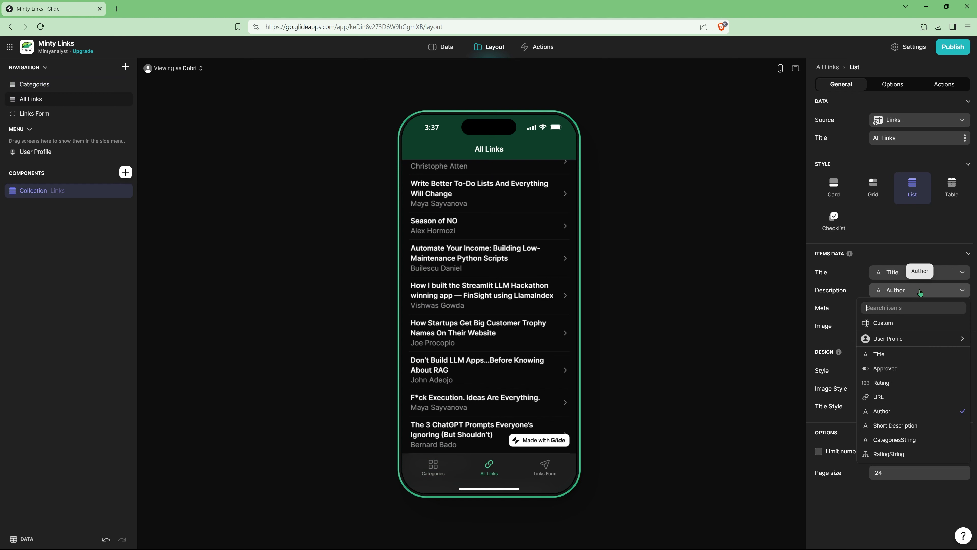
{"action": "left_click", "coordinate": [889, 455]}
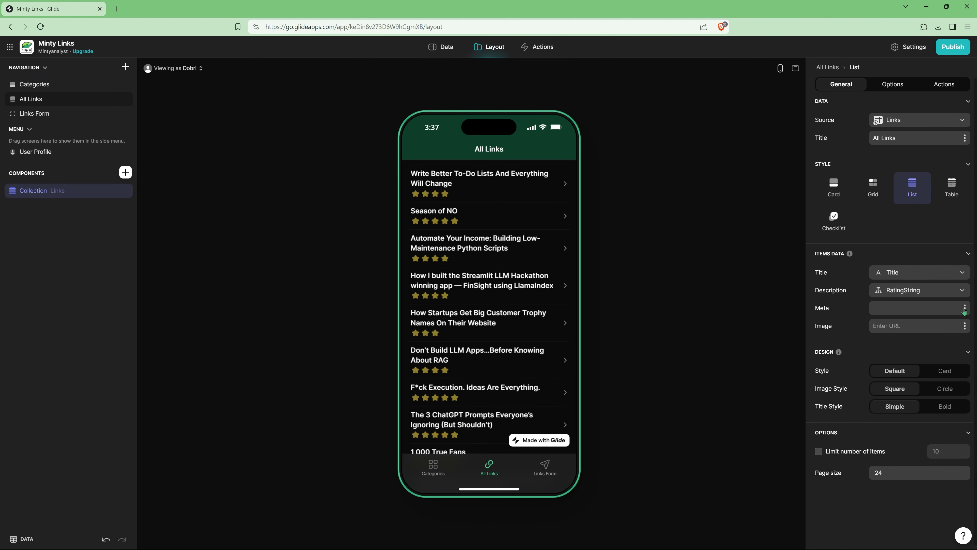
{"action": "left_click", "coordinate": [950, 309]}
{"action": "left_click", "coordinate": [885, 431]}
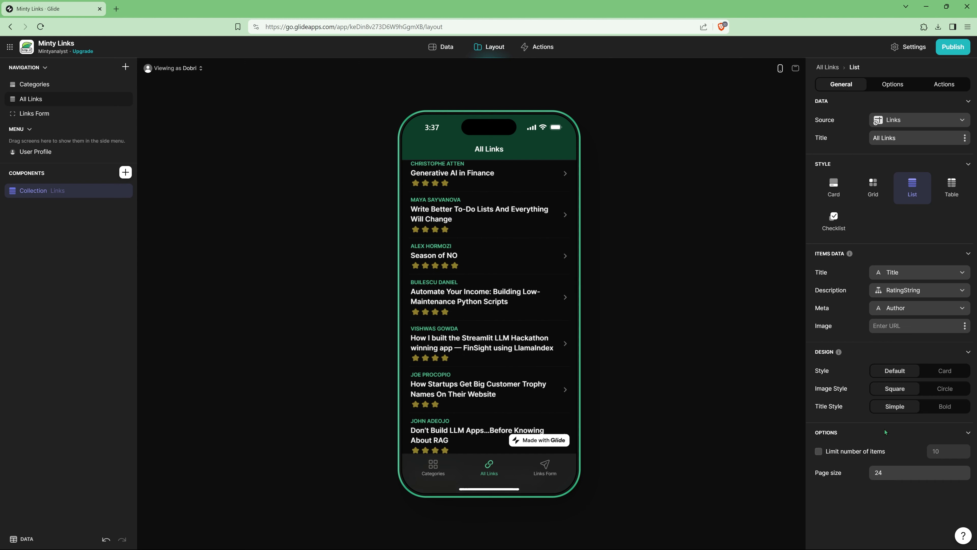
{"action": "scroll", "coordinate": [461, 325], "scroll_direction": "up", "scroll_amount": 3}
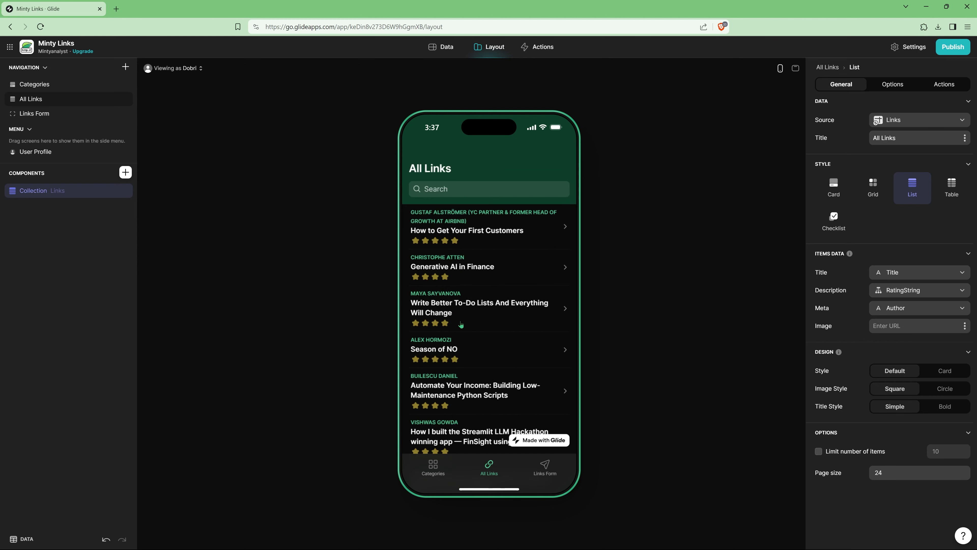
{"action": "left_click", "coordinate": [892, 86]}
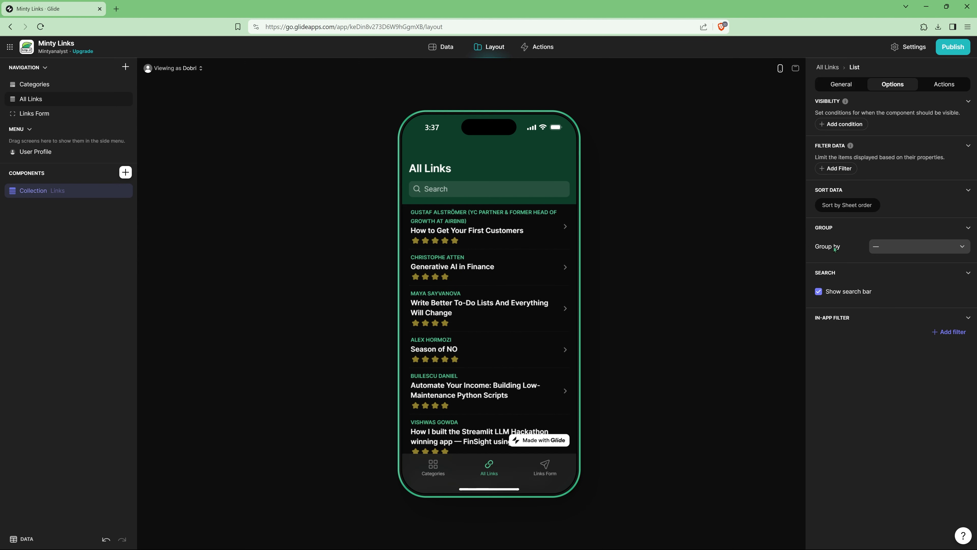
{"action": "left_click", "coordinate": [841, 86]}
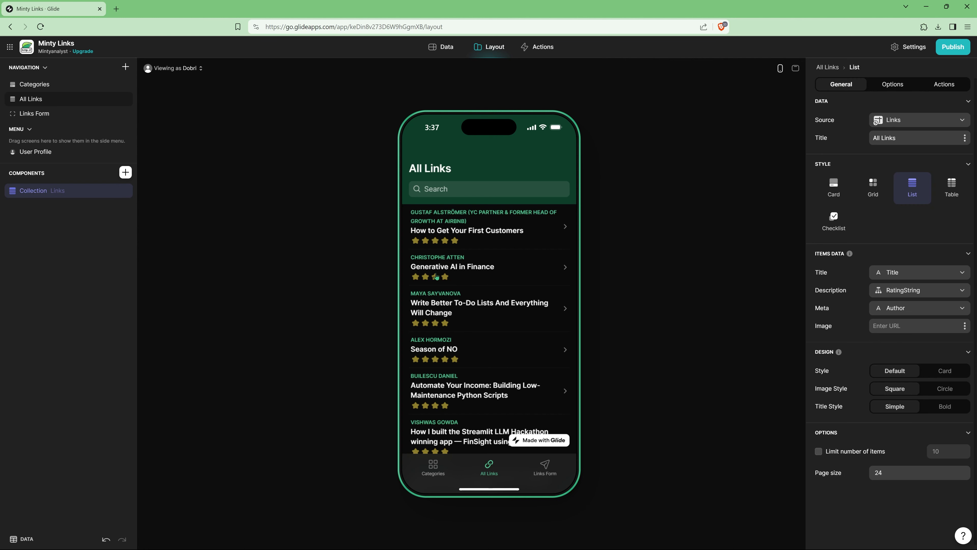
Step: Preview the first link's details in All Links, and browse the Entrepreneurship category and the details of one of its links
{"action": "left_click", "coordinate": [448, 232]}
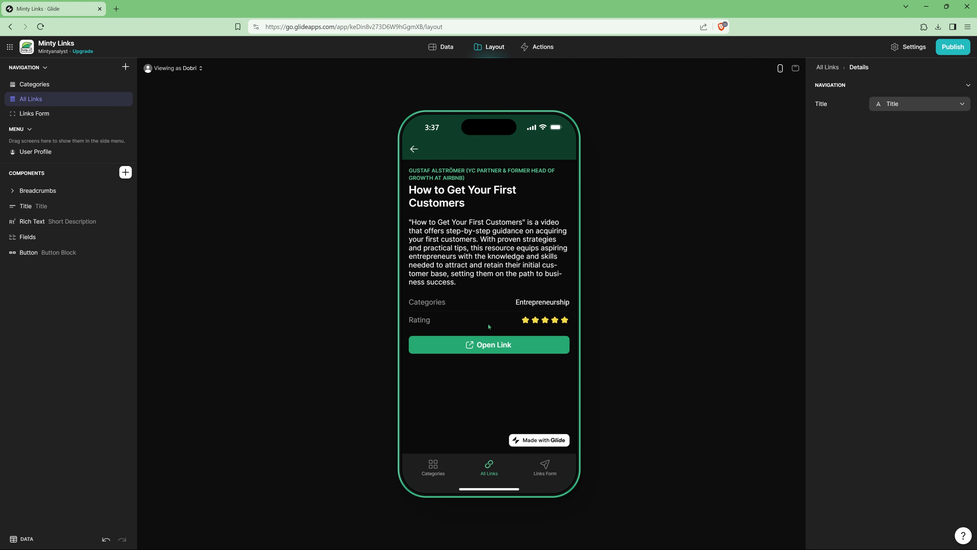
{"action": "left_click", "coordinate": [433, 466]}
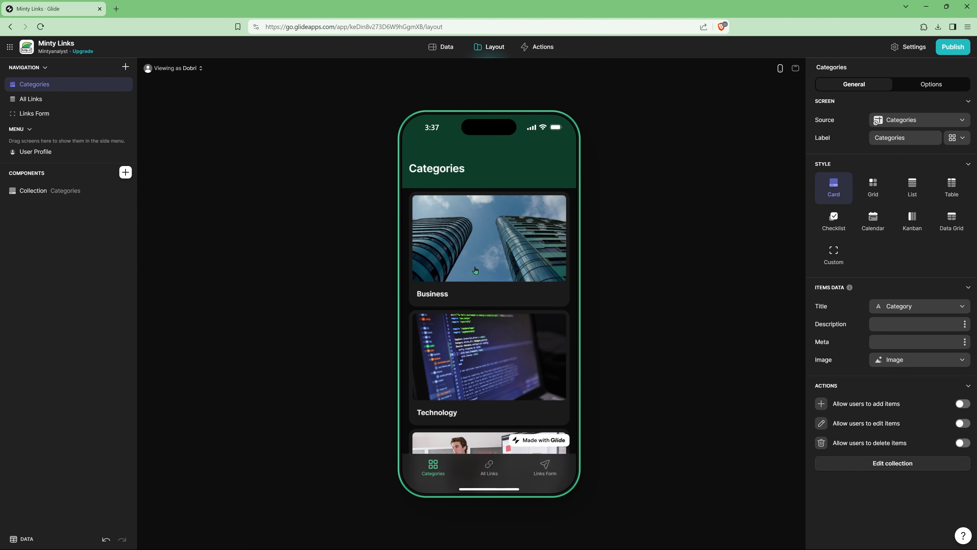
{"action": "scroll", "coordinate": [452, 268], "scroll_direction": "down", "scroll_amount": 3}
{"action": "left_click", "coordinate": [474, 367]}
{"action": "scroll", "coordinate": [454, 312], "scroll_direction": "down", "scroll_amount": 10}
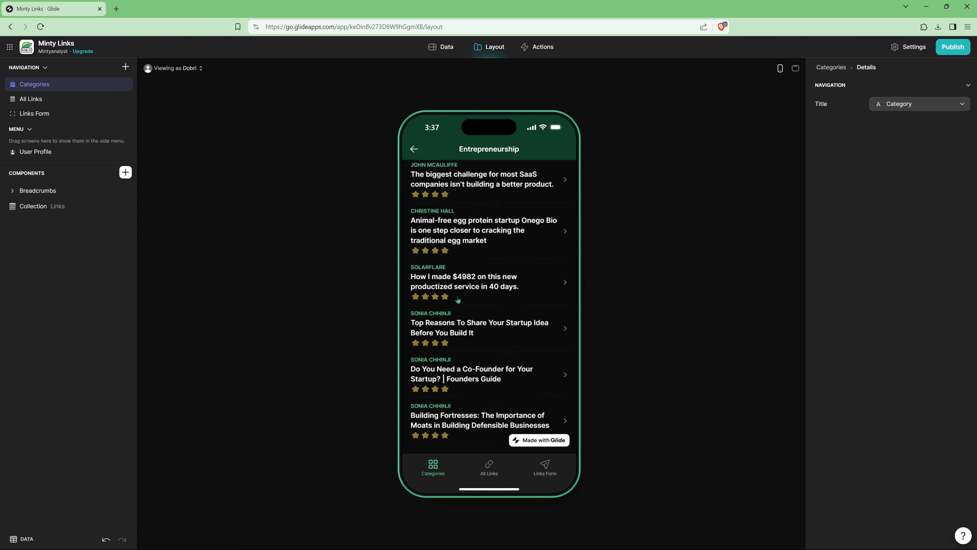
{"action": "left_click", "coordinate": [430, 264]}
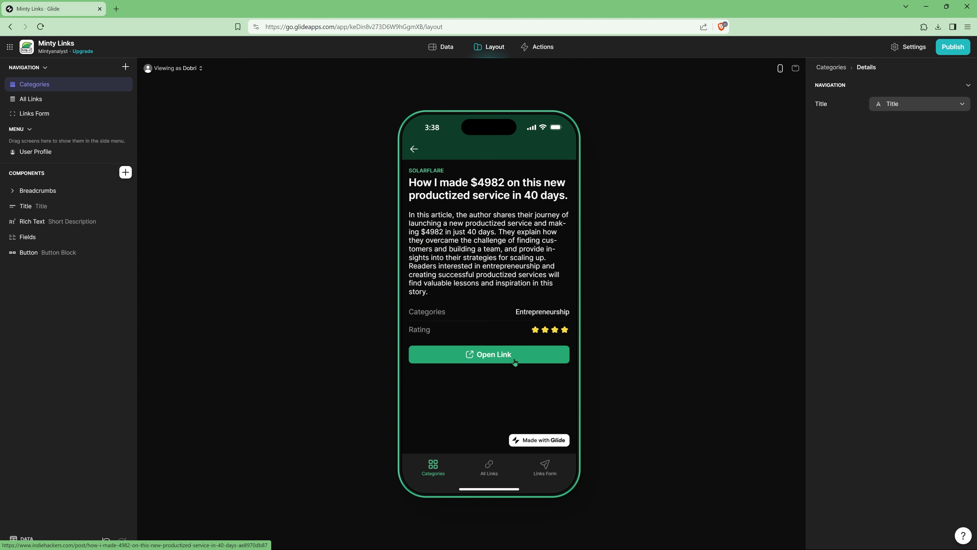
{"action": "left_click", "coordinate": [413, 150]}
{"action": "left_click", "coordinate": [412, 150]}
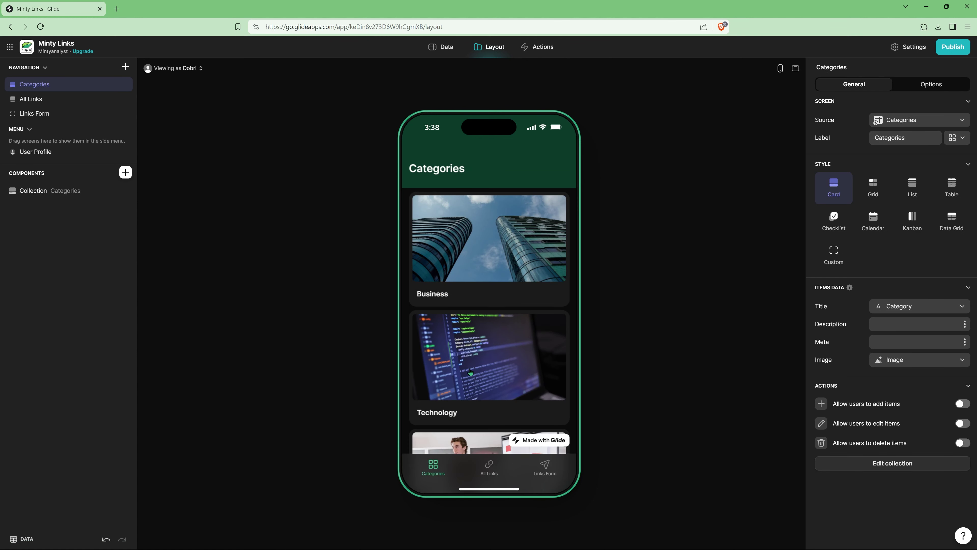
Step: Check the All Links list in the preview and open the Links Form screen
{"action": "left_click", "coordinate": [492, 469]}
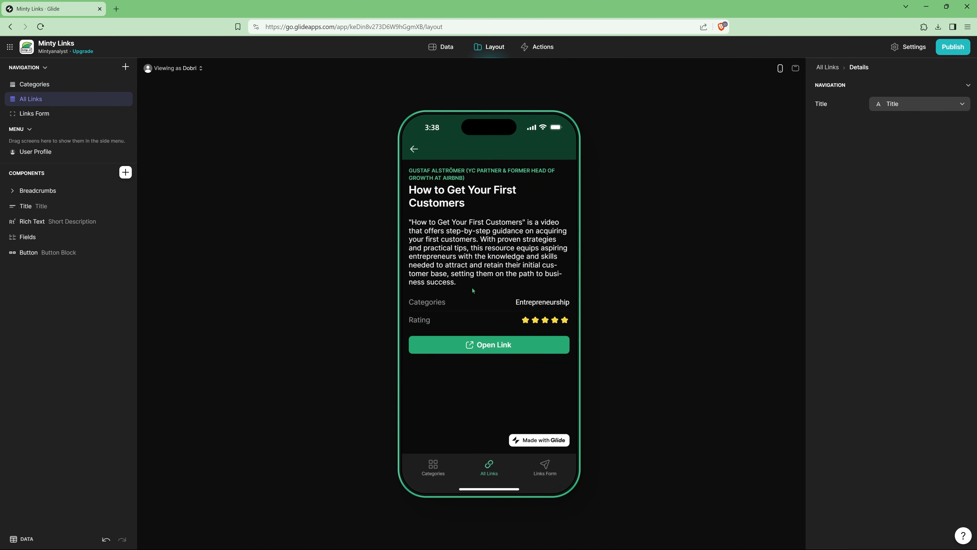
{"action": "left_click", "coordinate": [415, 149]}
{"action": "scroll", "coordinate": [465, 212], "scroll_direction": "down", "scroll_amount": 10}
{"action": "scroll", "coordinate": [465, 212], "scroll_direction": "up", "scroll_amount": 10}
{"action": "left_click", "coordinate": [543, 468]}
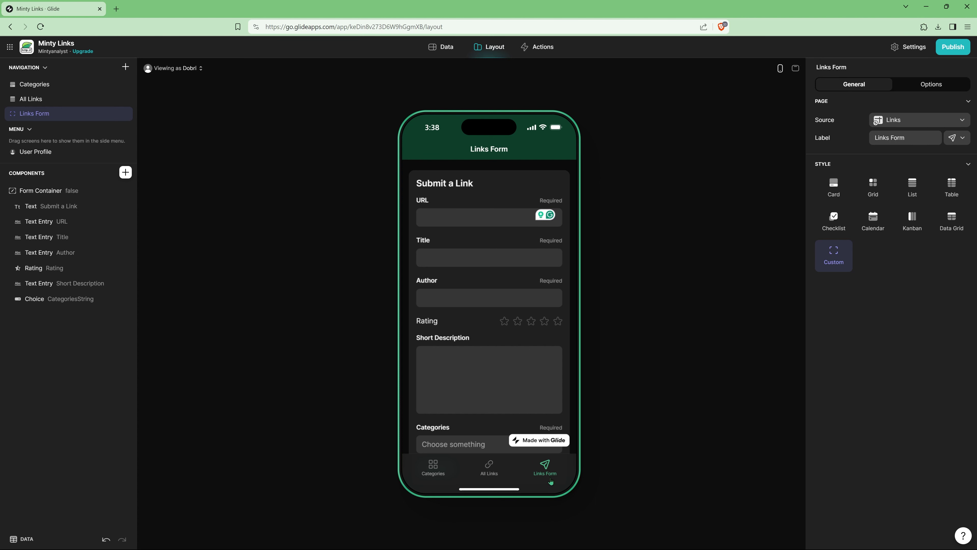
Step: Change the Links Form screen's label to "Submit Link"
{"action": "left_click", "coordinate": [913, 140]}
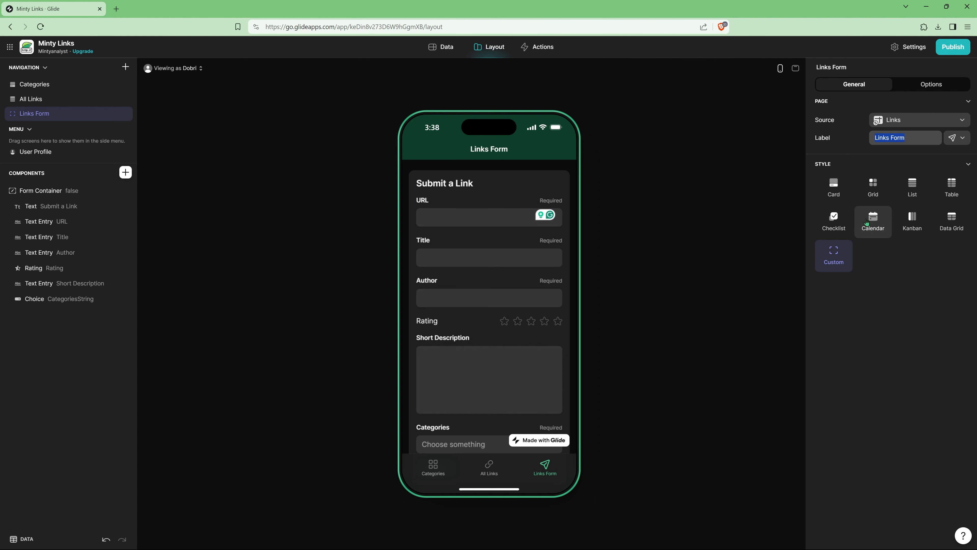
{"action": "type", "text": "Submit Link"}
{"action": "left_click", "coordinate": [741, 262]}
{"action": "left_click", "coordinate": [469, 214]}
{"action": "type", "text": "https://courses.mintyanalyst.com/"}
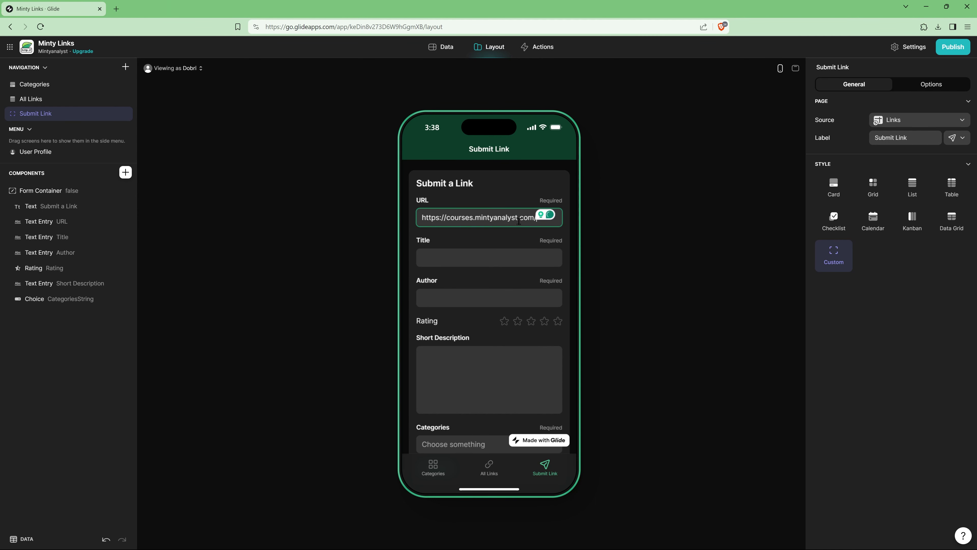
{"action": "left_click", "coordinate": [470, 256]}
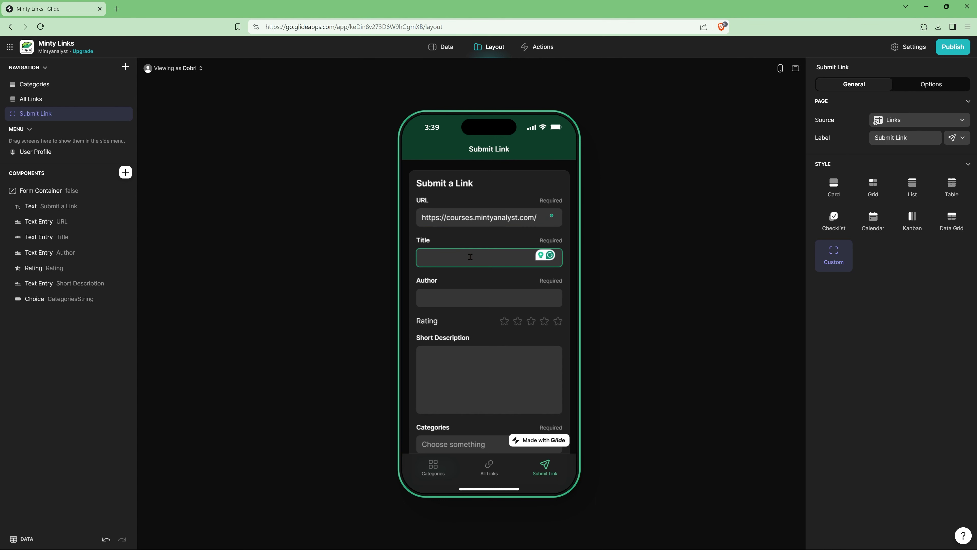
{"action": "type", "text": "Minty Courses: Free Online Excel Cours"}
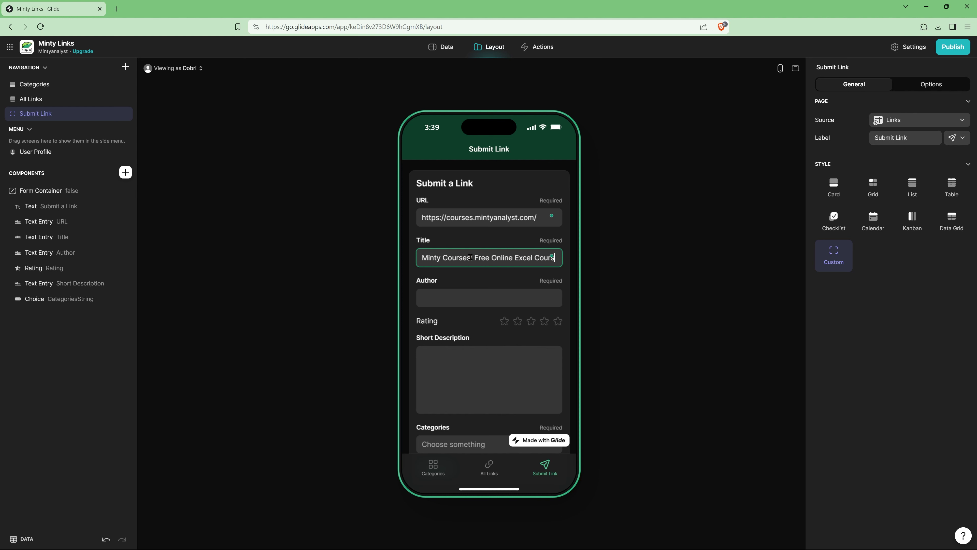
{"action": "type", "text": "es"}
Step: Enter the author's name, set a five-star rating and the Business category, and submit the link
{"action": "left_click", "coordinate": [477, 310]}
{"action": "type", "text": "Dobri"}
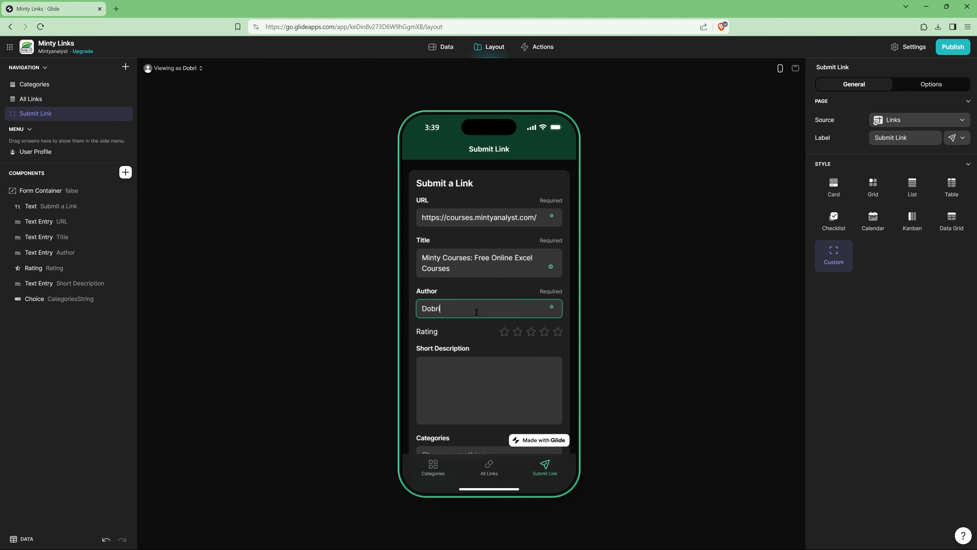
{"action": "left_click", "coordinate": [558, 332]}
{"action": "scroll", "coordinate": [512, 369], "scroll_direction": "down", "scroll_amount": 2}
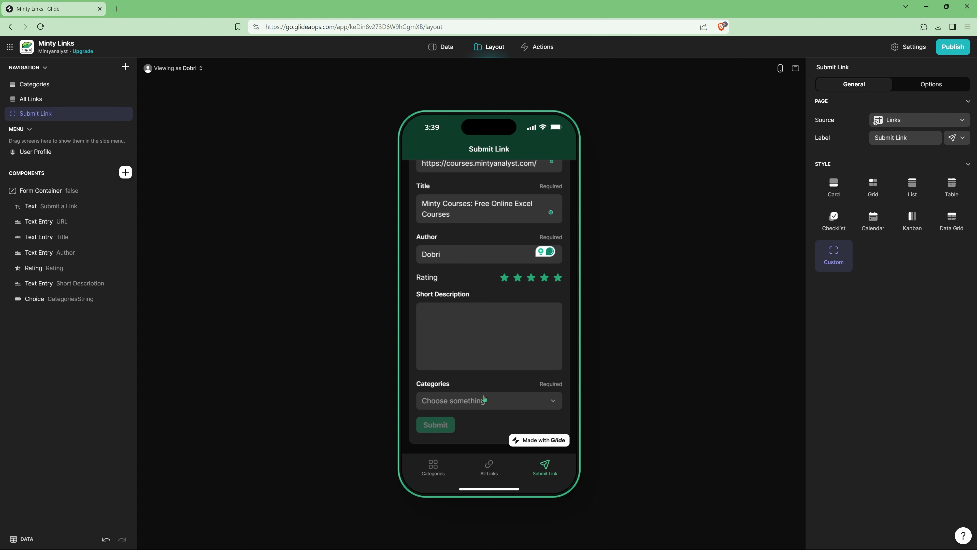
{"action": "left_click", "coordinate": [489, 400]}
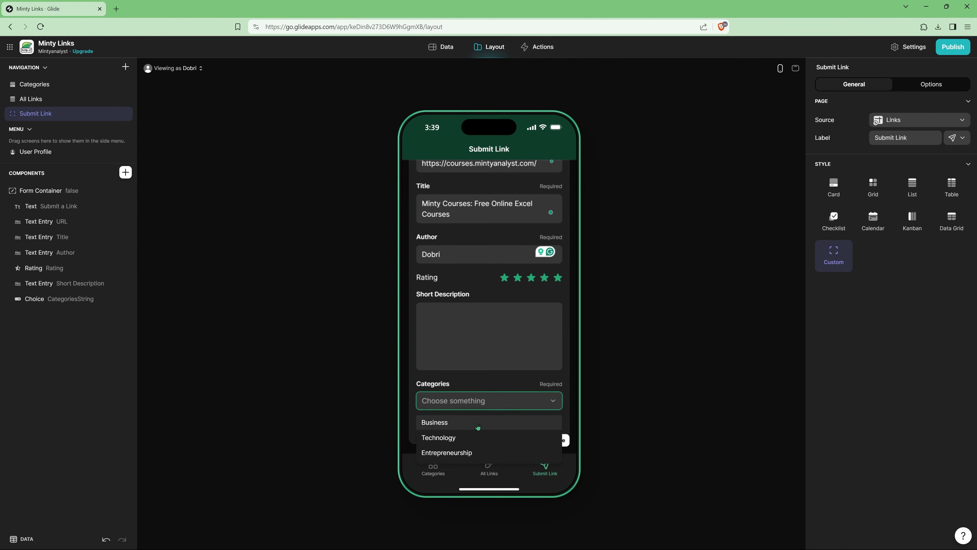
{"action": "left_click", "coordinate": [454, 425]}
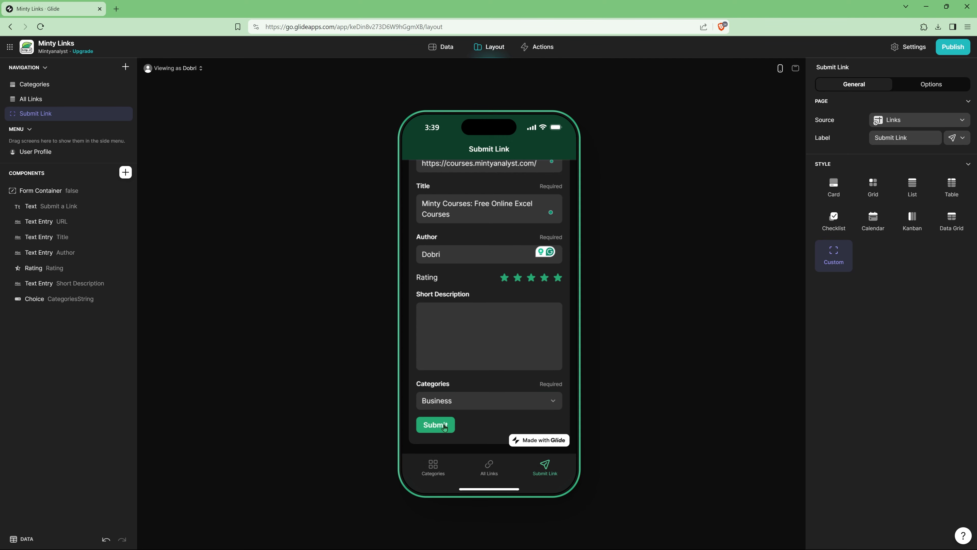
{"action": "left_click", "coordinate": [444, 427]}
Step: Check the end of the Links table for the newly submitted link and its Approved value
{"action": "scroll", "coordinate": [473, 389], "scroll_direction": "up", "scroll_amount": 1}
{"action": "scroll", "coordinate": [473, 389], "scroll_direction": "down", "scroll_amount": 1}
{"action": "left_click", "coordinate": [437, 50]}
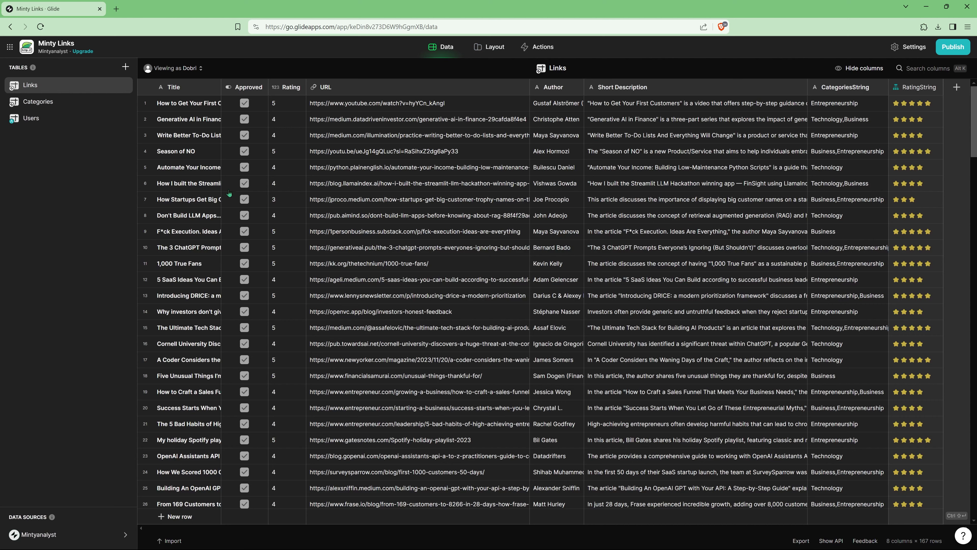
{"action": "scroll", "coordinate": [198, 340], "scroll_direction": "down", "scroll_amount": 20}
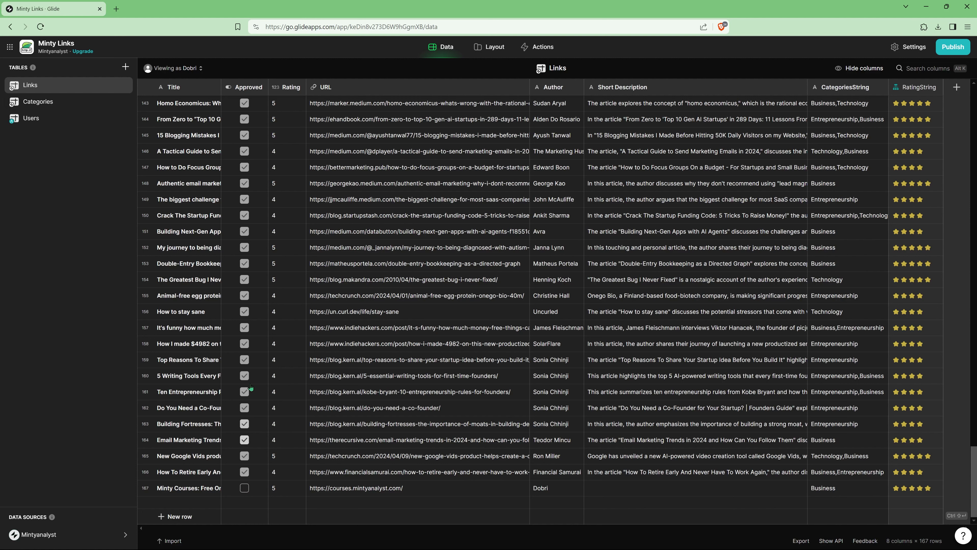
Step: Filter the All Links collection to items where Approved is checked, and search its preview for "courses"
{"action": "left_click", "coordinate": [491, 47]}
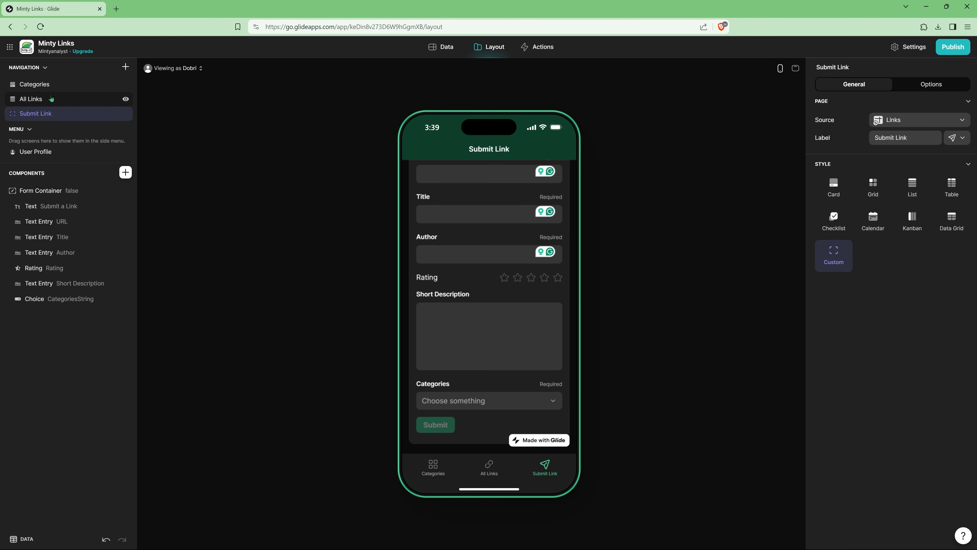
{"action": "left_click", "coordinate": [419, 231]}
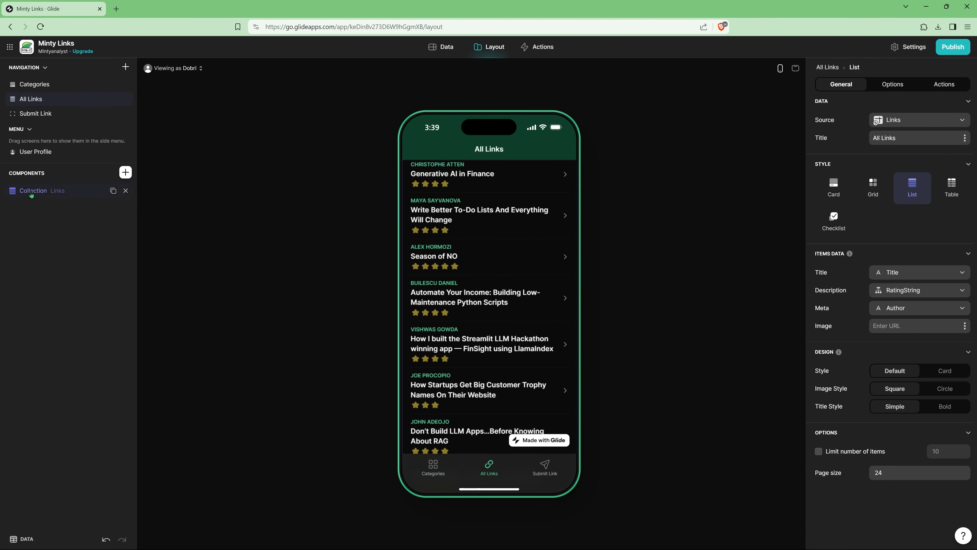
{"action": "left_click", "coordinate": [892, 84]}
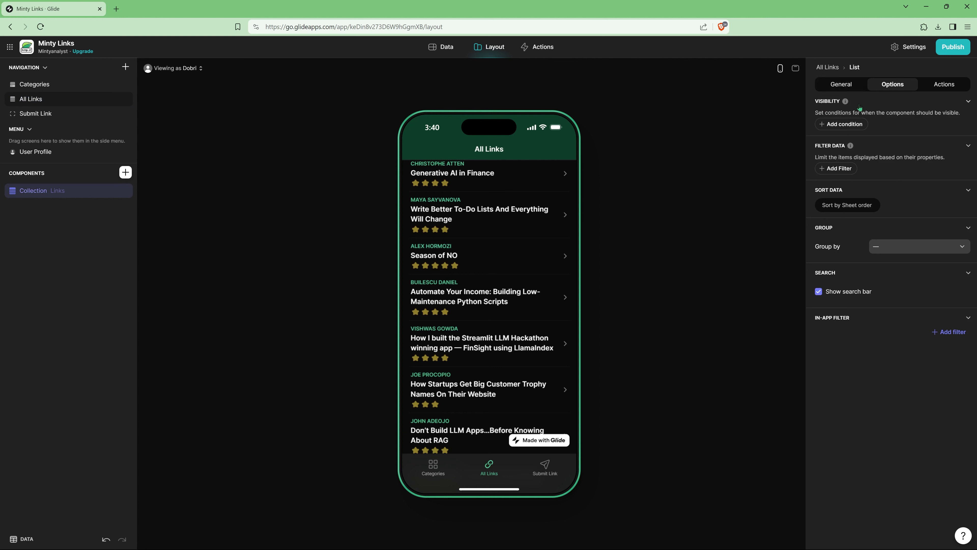
{"action": "left_click", "coordinate": [837, 170]}
{"action": "left_click", "coordinate": [828, 161]}
{"action": "left_click", "coordinate": [825, 162]}
{"action": "left_click", "coordinate": [826, 162]}
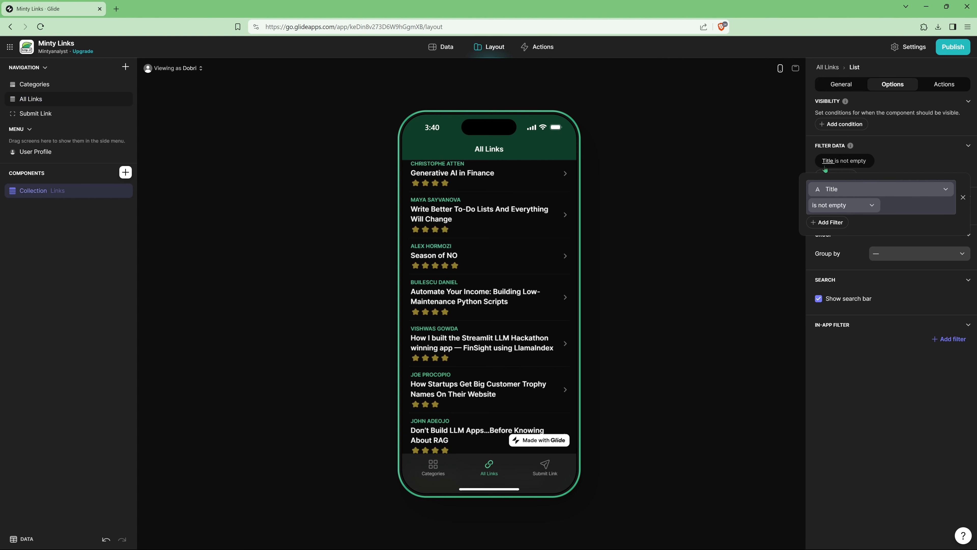
{"action": "left_click", "coordinate": [830, 190]}
{"action": "left_click", "coordinate": [842, 236]}
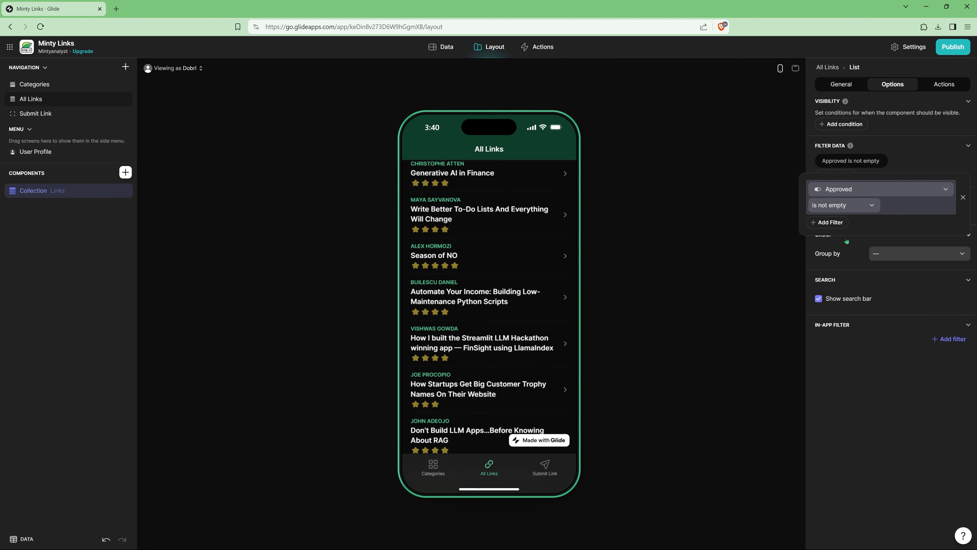
{"action": "left_click", "coordinate": [854, 211]}
{"action": "left_click", "coordinate": [850, 276]}
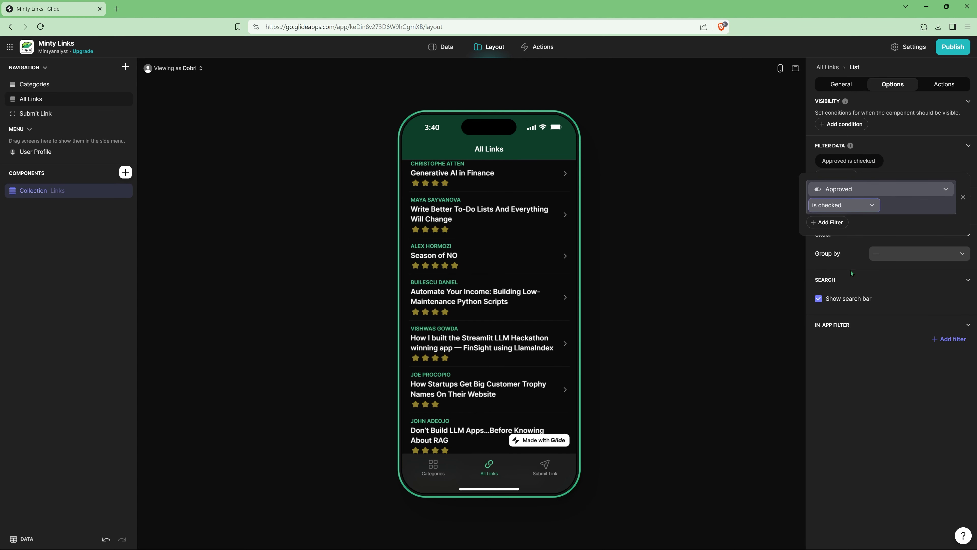
{"action": "left_click", "coordinate": [916, 164]}
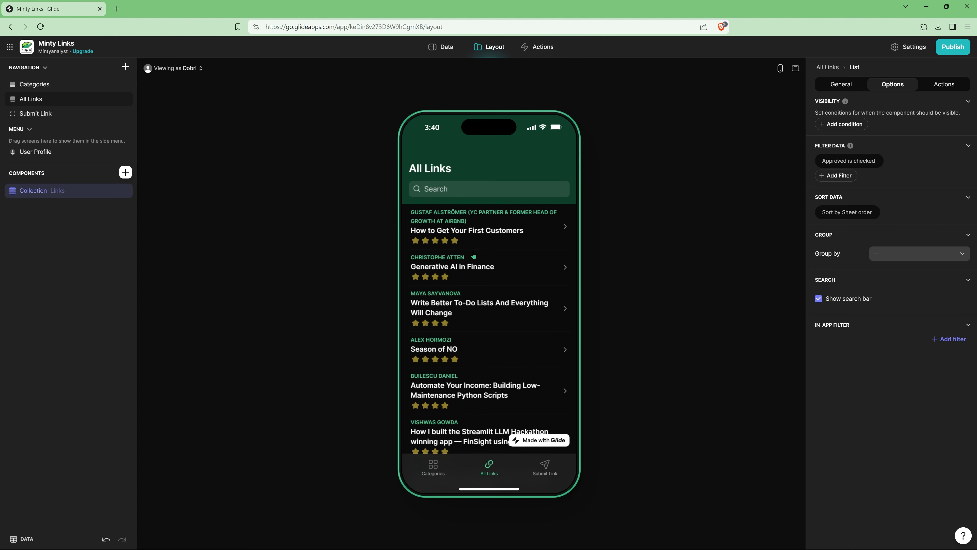
{"action": "left_click", "coordinate": [477, 187]}
{"action": "type", "text": "courses"}
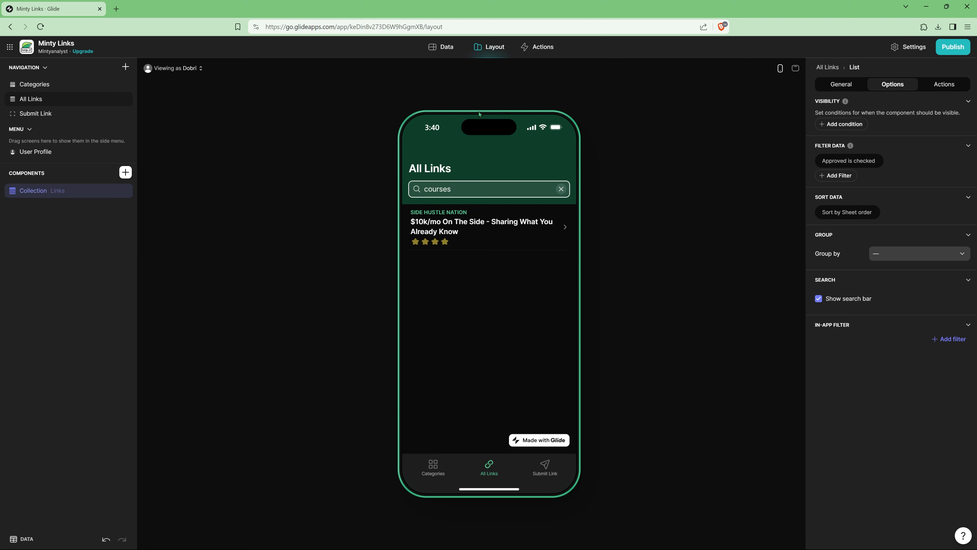
Step: Add an "and Approved is checked" filter to the category details' link list, and search the Business preview for "courses"
{"action": "left_click", "coordinate": [27, 87]}
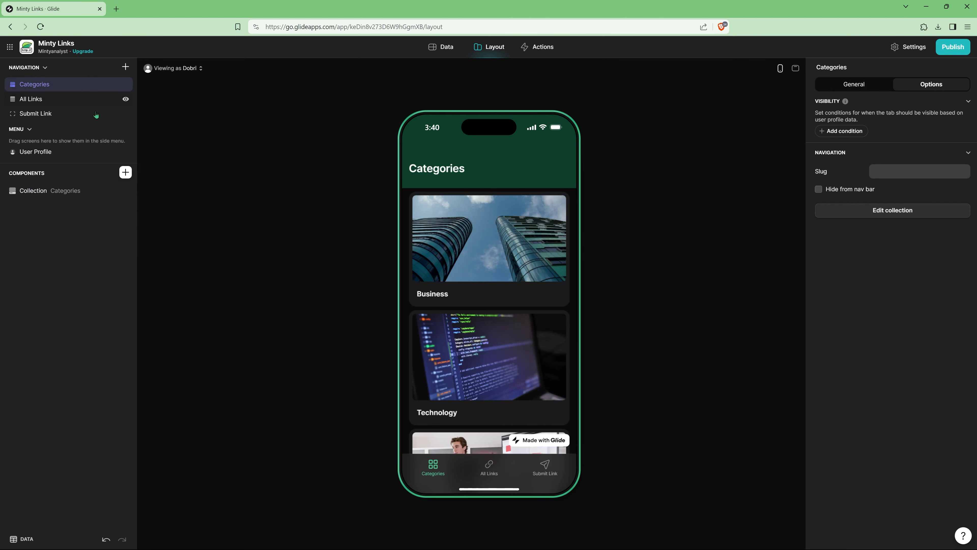
{"action": "left_click", "coordinate": [464, 251]}
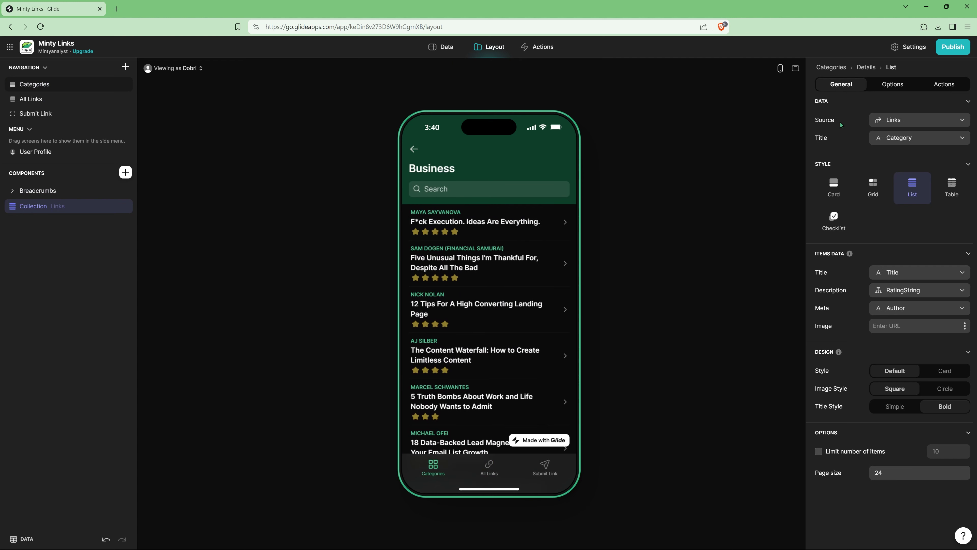
{"action": "left_click", "coordinate": [900, 87]}
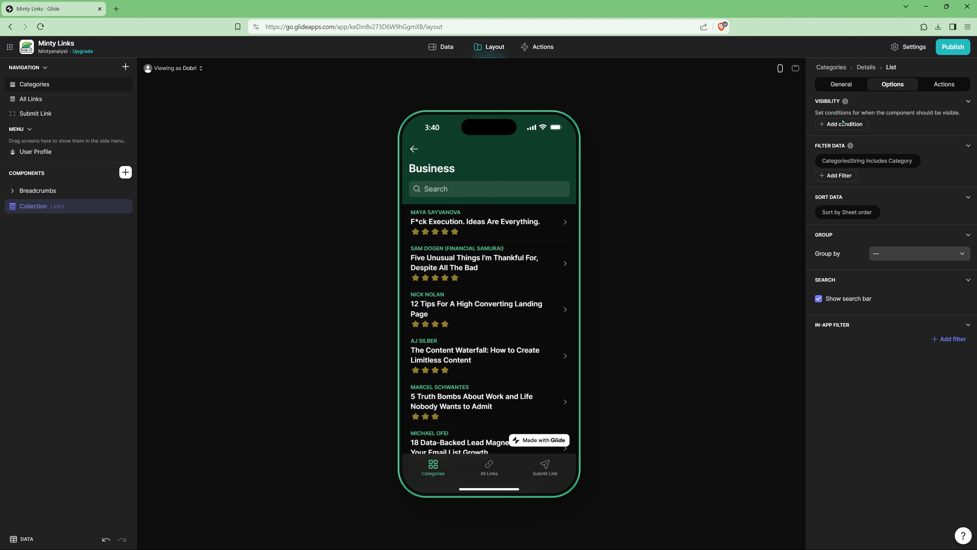
{"action": "left_click", "coordinate": [838, 177]}
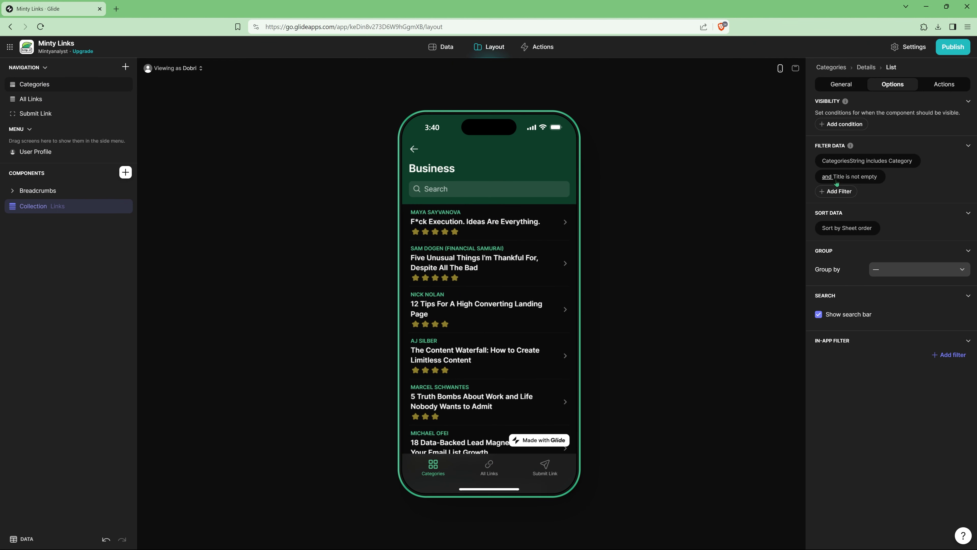
{"action": "left_click", "coordinate": [840, 177]}
{"action": "left_click", "coordinate": [840, 264]}
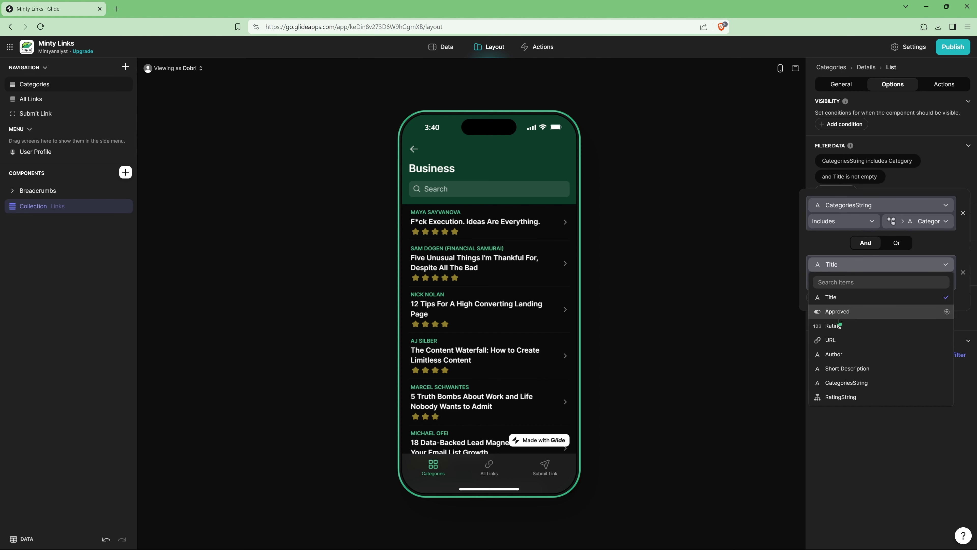
{"action": "left_click", "coordinate": [843, 312]}
{"action": "left_click", "coordinate": [843, 281]}
{"action": "left_click", "coordinate": [825, 345]}
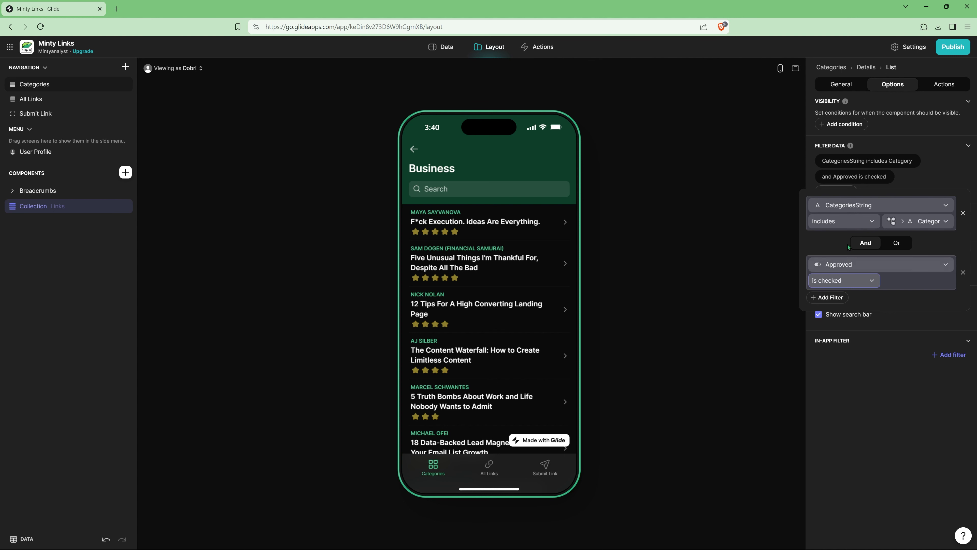
{"action": "left_click", "coordinate": [942, 169]}
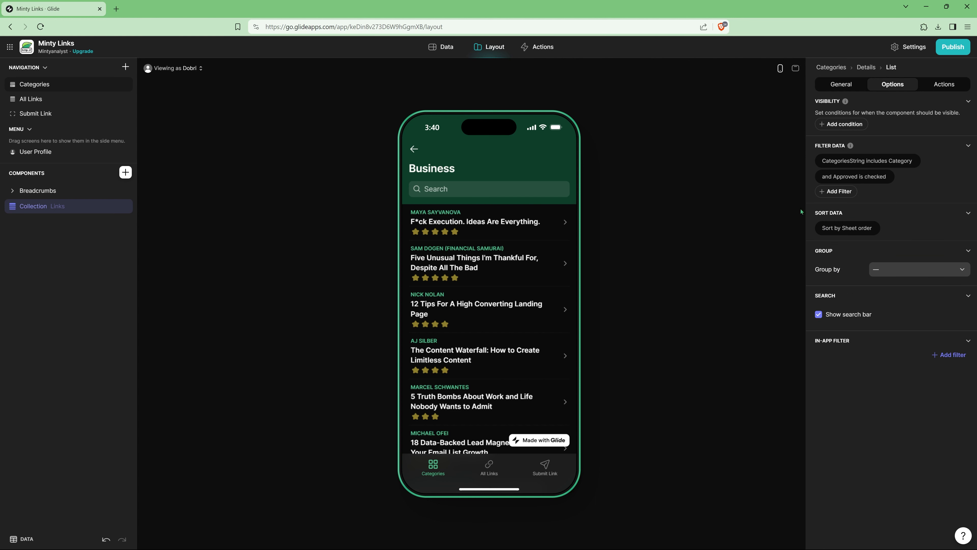
{"action": "left_click", "coordinate": [470, 195]}
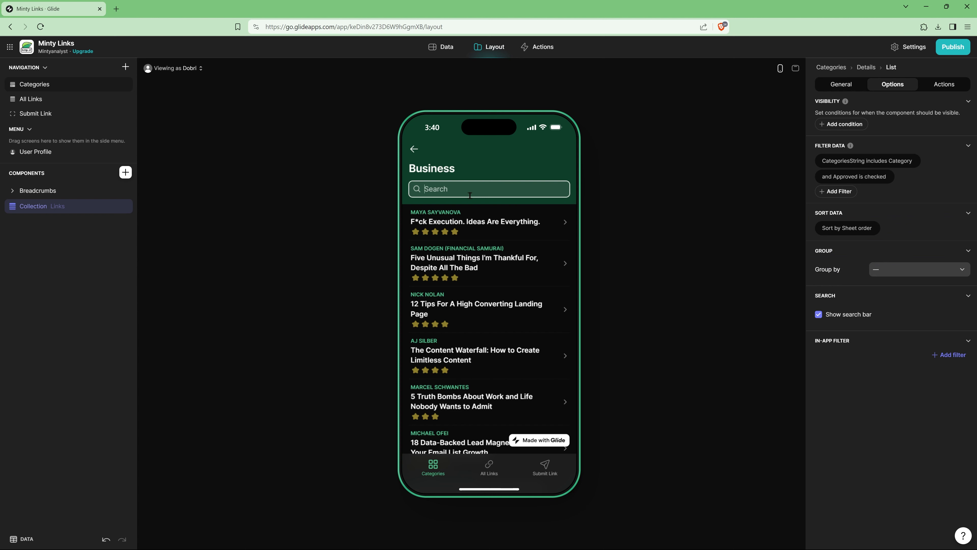
{"action": "type", "text": "courses"}
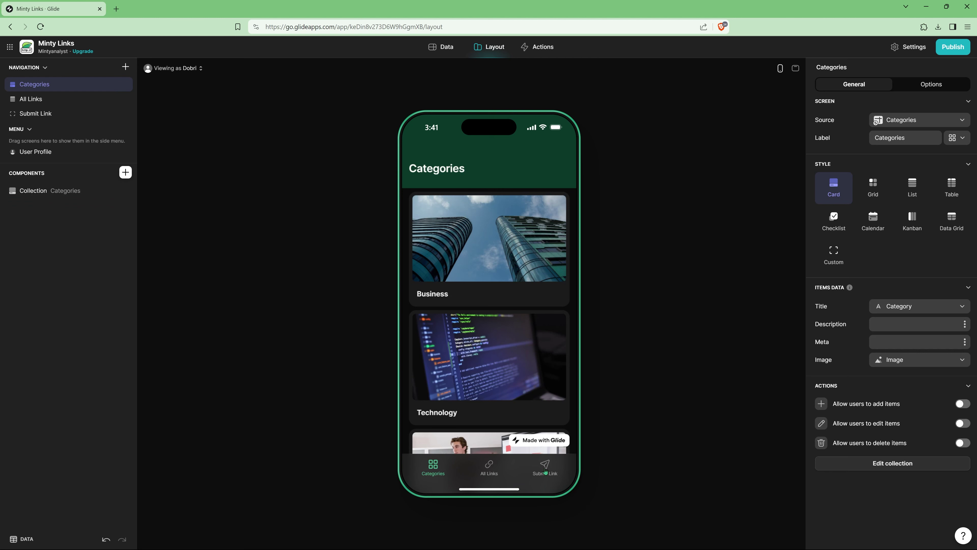
Step: Make the Submit Link form go to the Categories tab after submission
{"action": "left_click", "coordinate": [545, 470]}
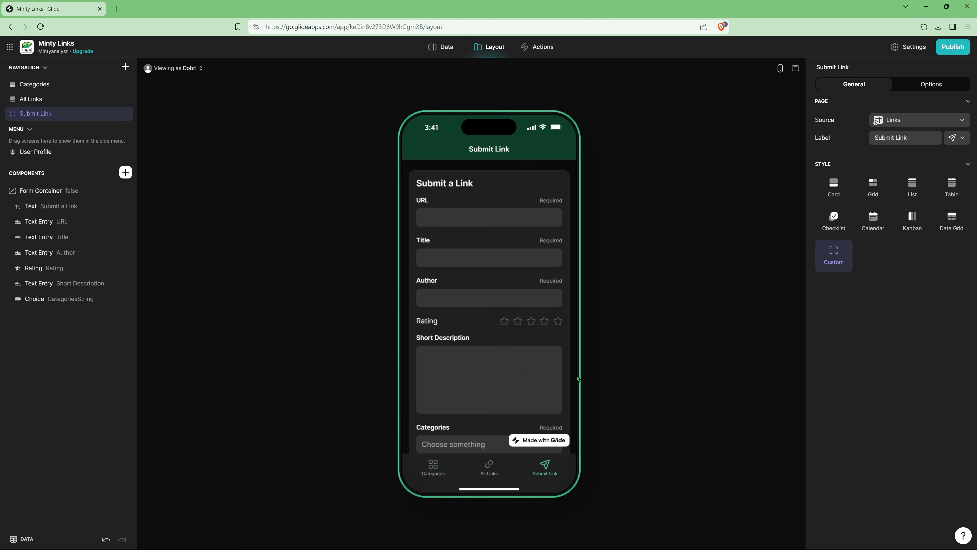
{"action": "scroll", "coordinate": [491, 415], "scroll_direction": "down", "scroll_amount": 2}
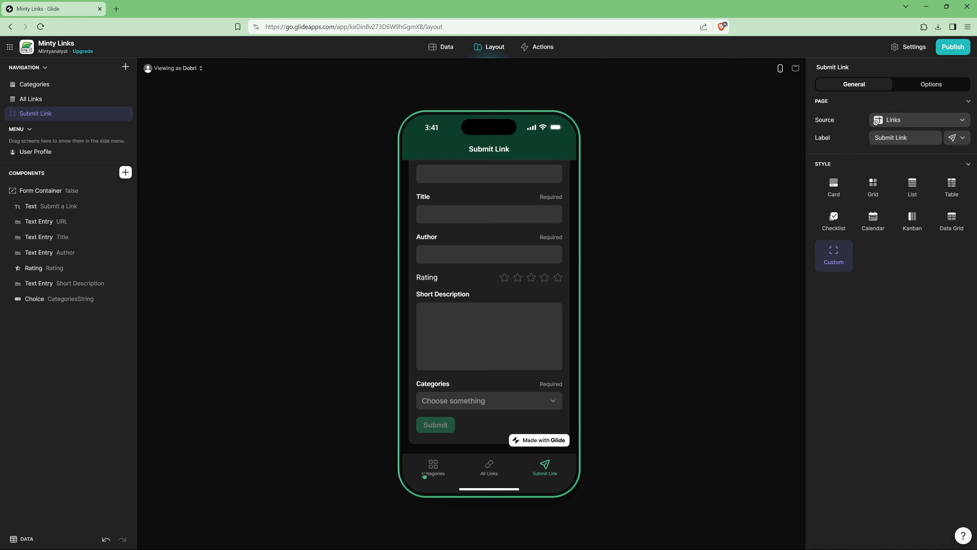
{"action": "left_click", "coordinate": [470, 432]}
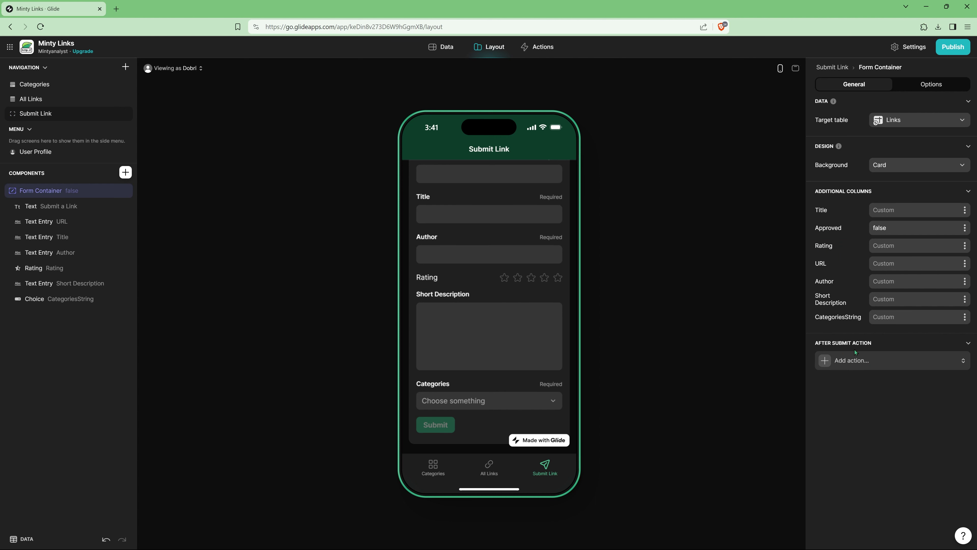
{"action": "left_click", "coordinate": [843, 361]}
{"action": "left_click", "coordinate": [842, 396]}
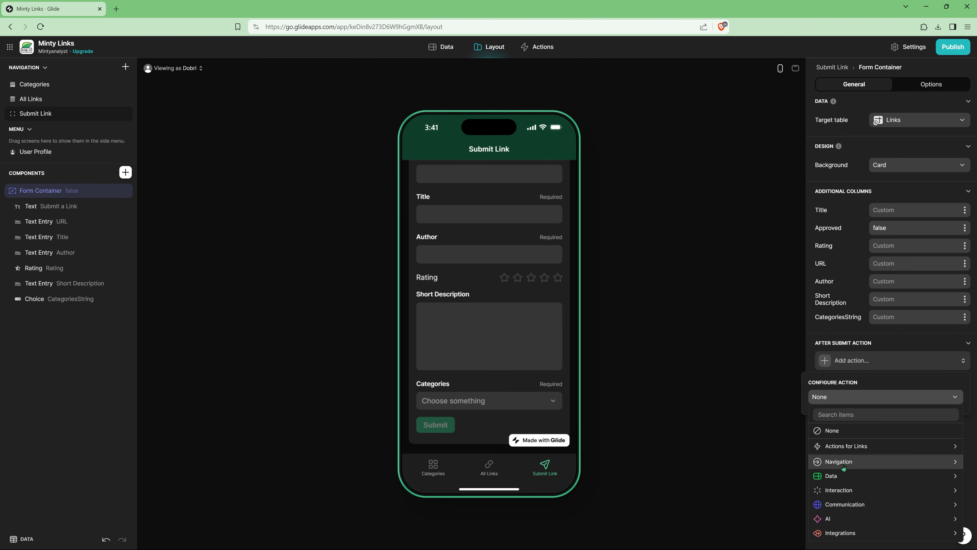
{"action": "mouse_move", "coordinate": [843, 464]}
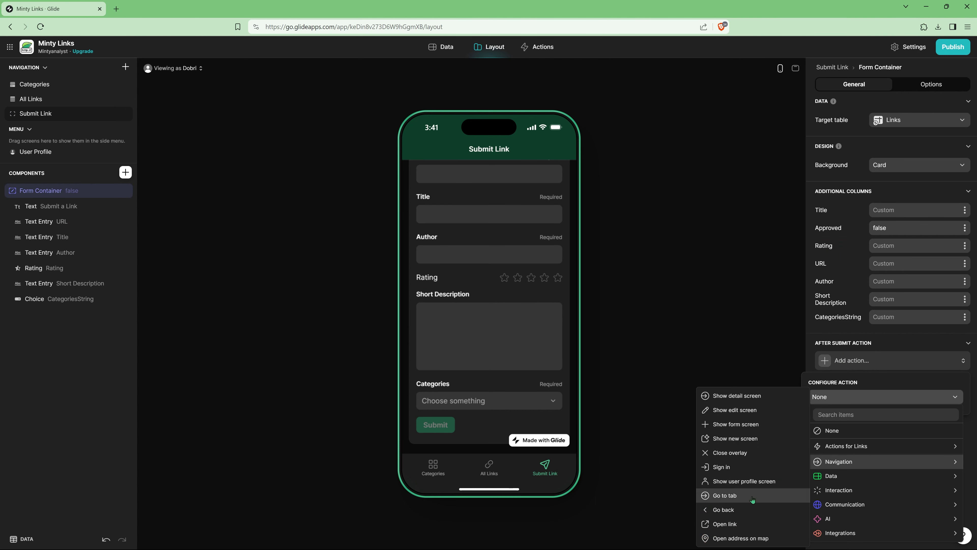
{"action": "left_click", "coordinate": [727, 495]}
{"action": "left_click", "coordinate": [908, 414]}
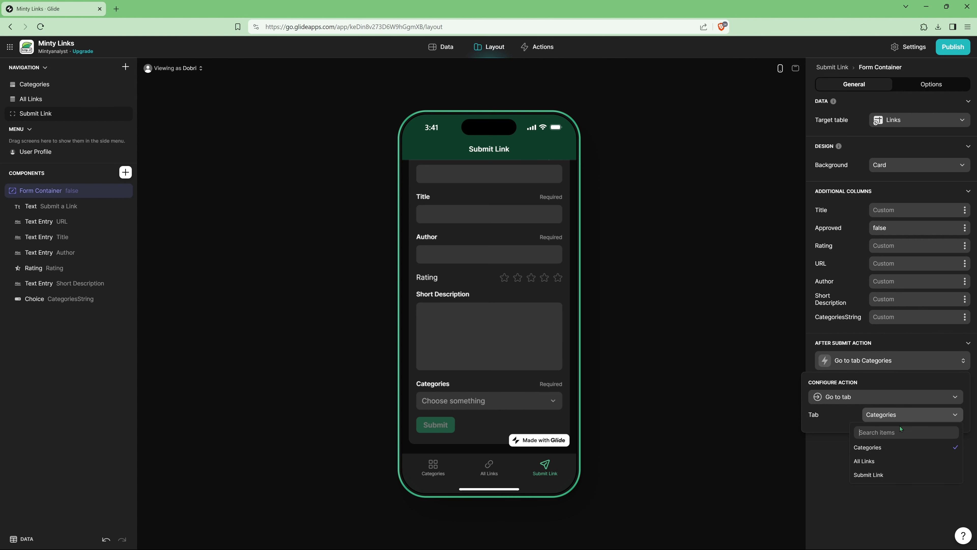
{"action": "left_click", "coordinate": [864, 450]}
{"action": "left_click", "coordinate": [863, 458]}
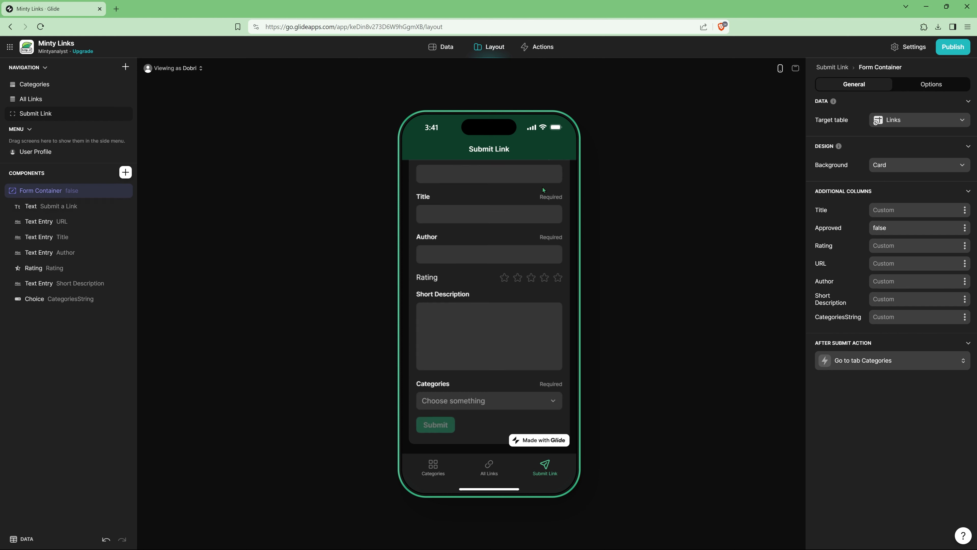
Step: Open the publishing options for the Minty Links app
{"action": "left_click", "coordinate": [951, 51]}
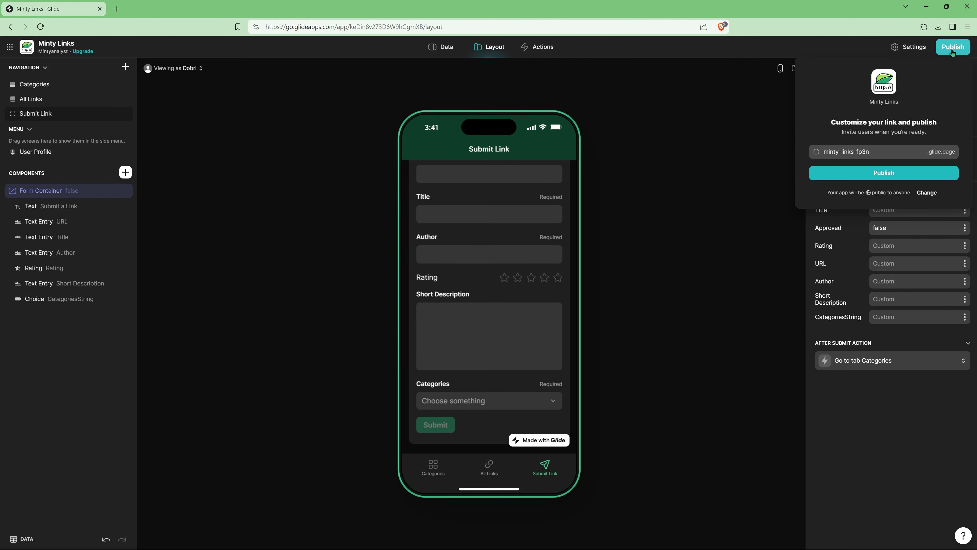